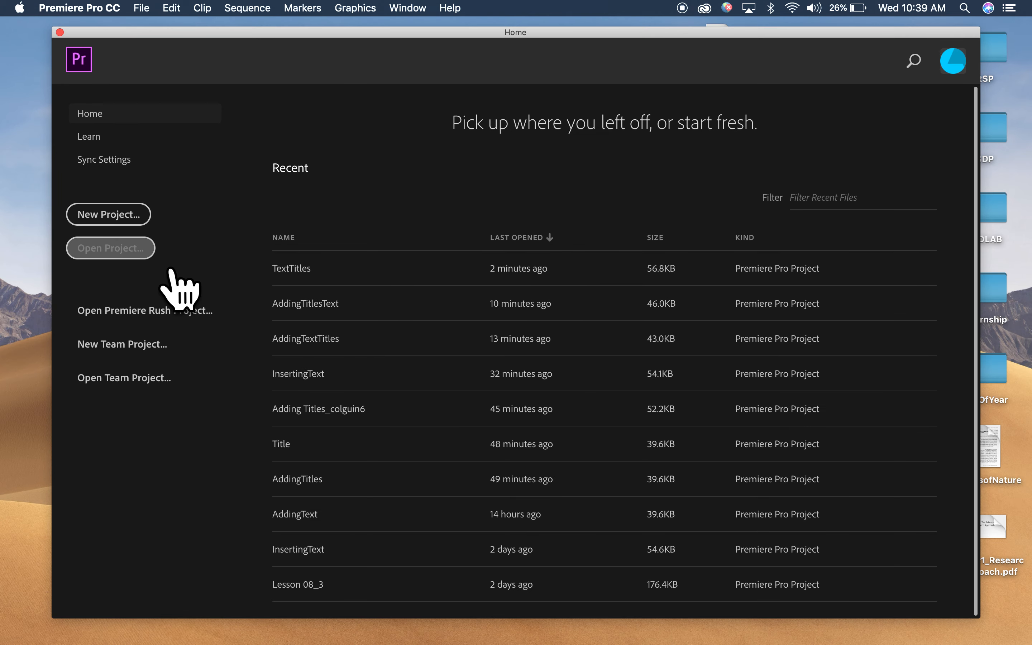
Create a new project named TitlesandText with the default location and settings
click(136, 219)
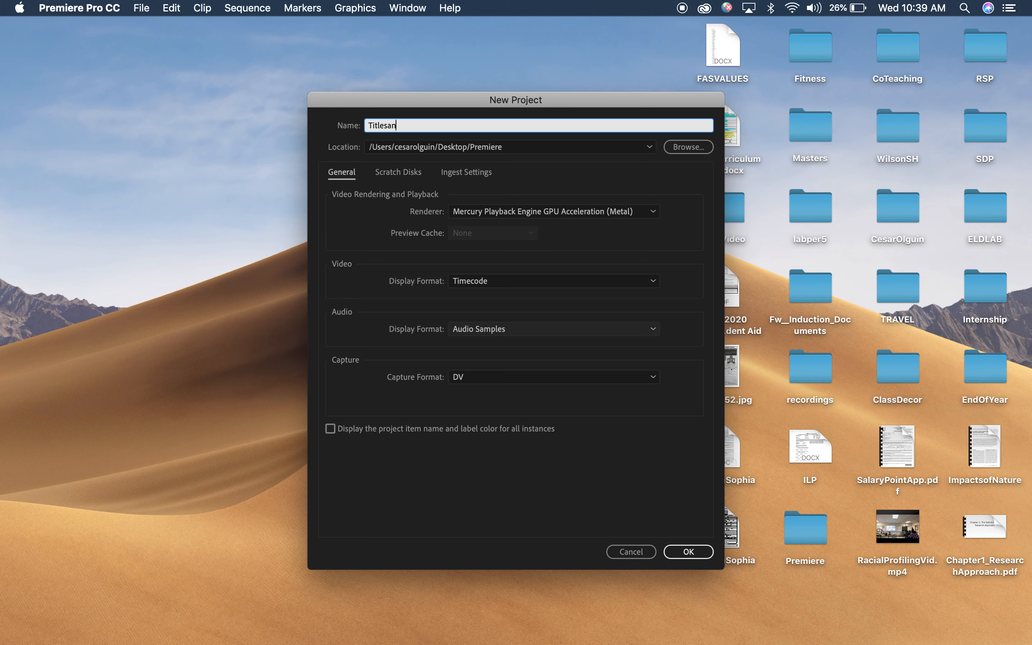
text(TitlesandText)
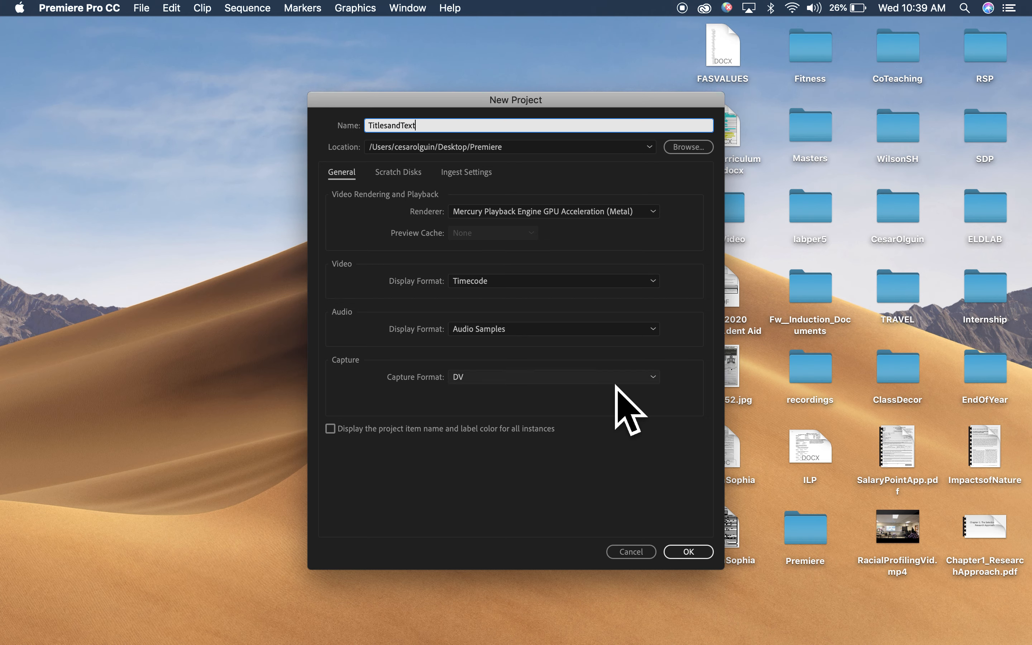
click(687, 553)
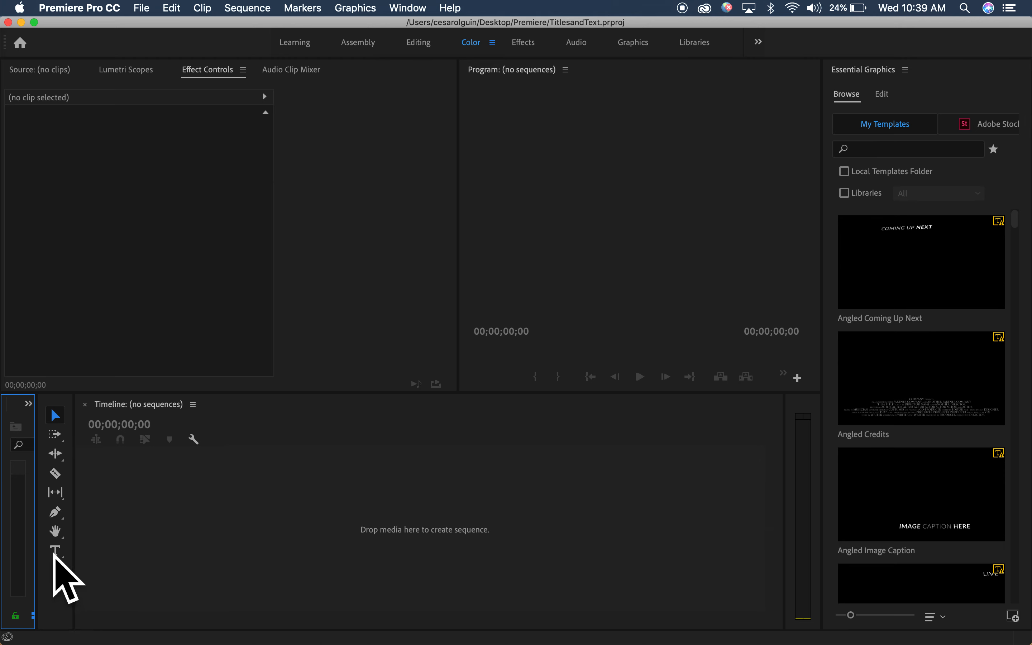
Widen the tools area beside the timeline and restore it to a single column
mouse_move(56, 548)
mouse_down()
mouse_move(110, 551)
mouse_move(46, 551)
mouse_move(39, 537)
mouse_up()
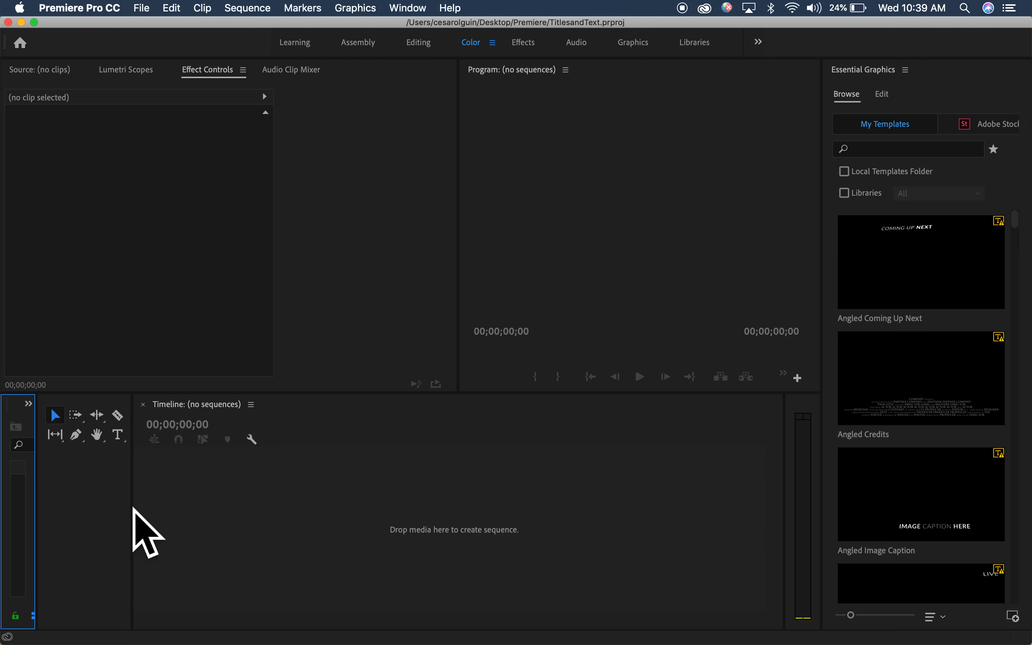
drag(133, 537, 74, 542)
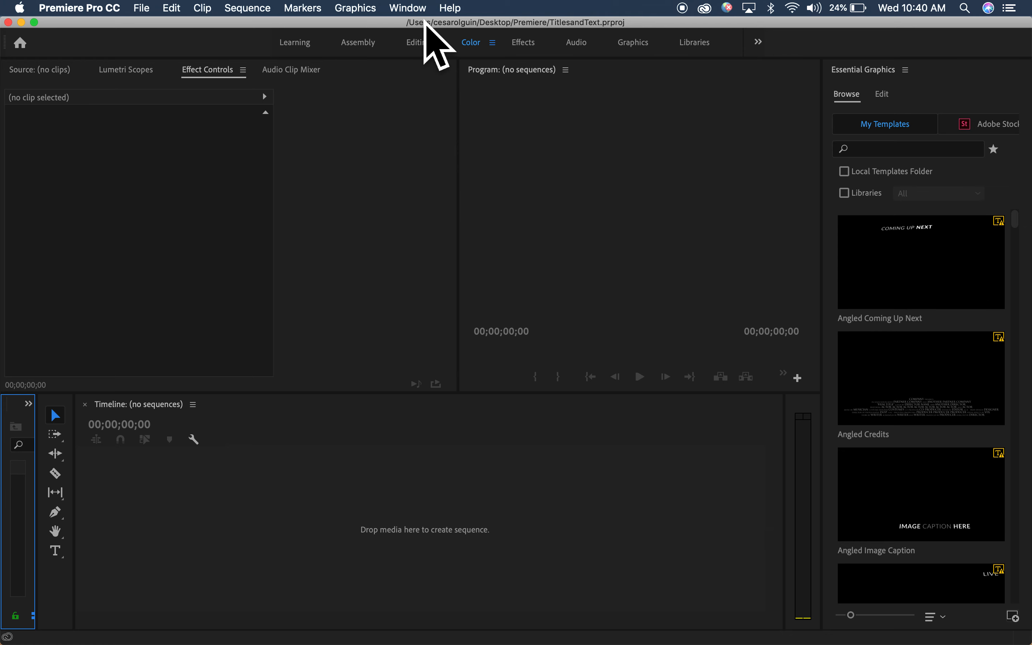
Bring up Essential Graphics and switch it from template browsing to editing
click(420, 9)
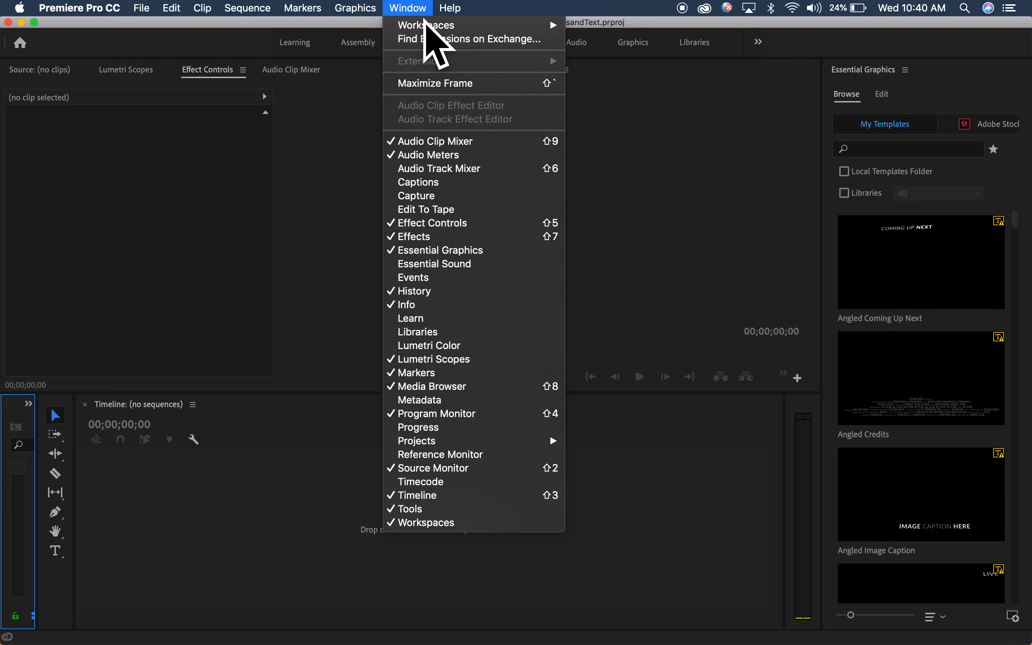
click(446, 251)
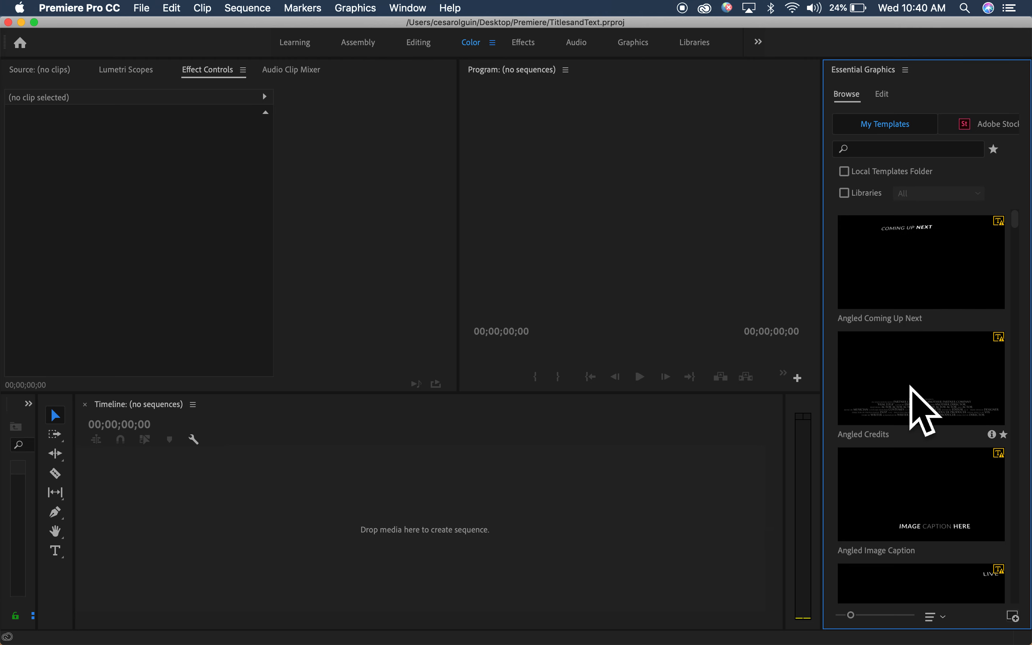
click(884, 95)
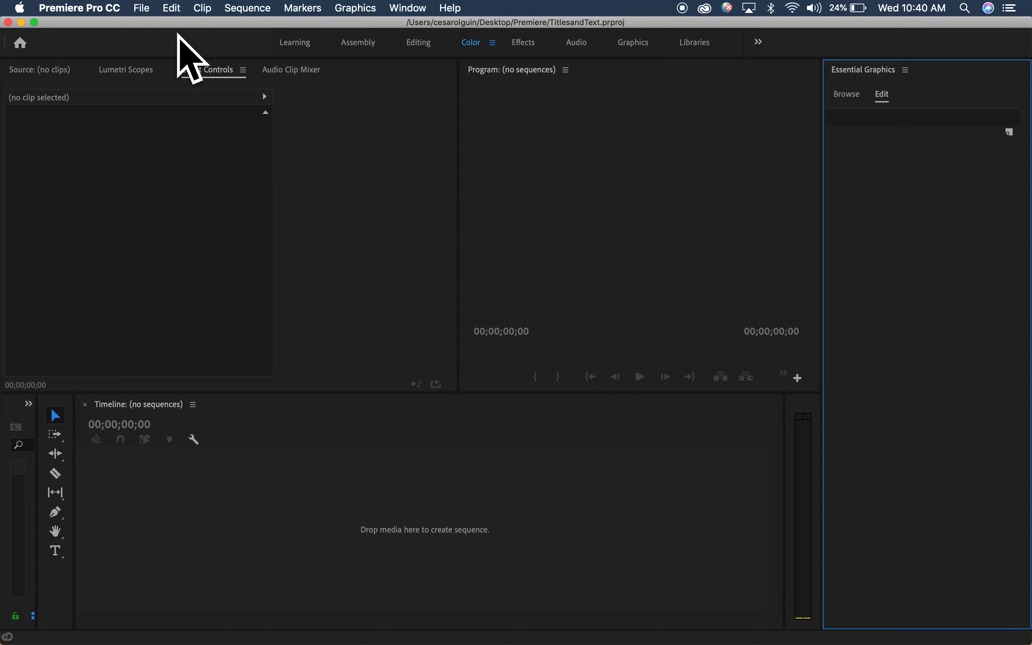
Create a new sequence named TitleandText using the DV - NTSC Standard 48kHz preset
click(141, 7)
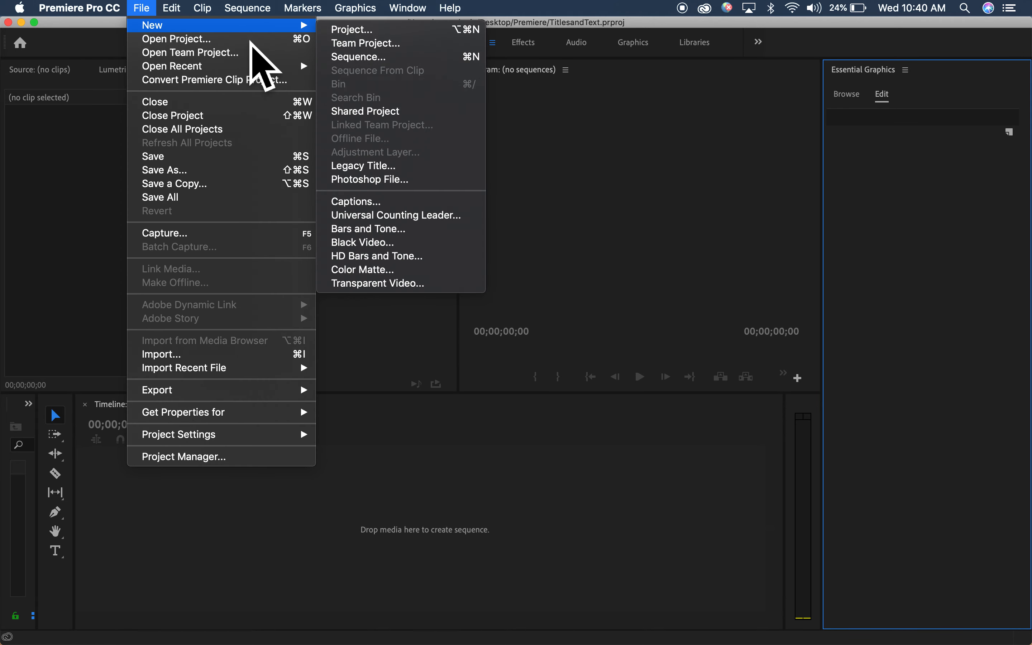
mouse_move(304, 30)
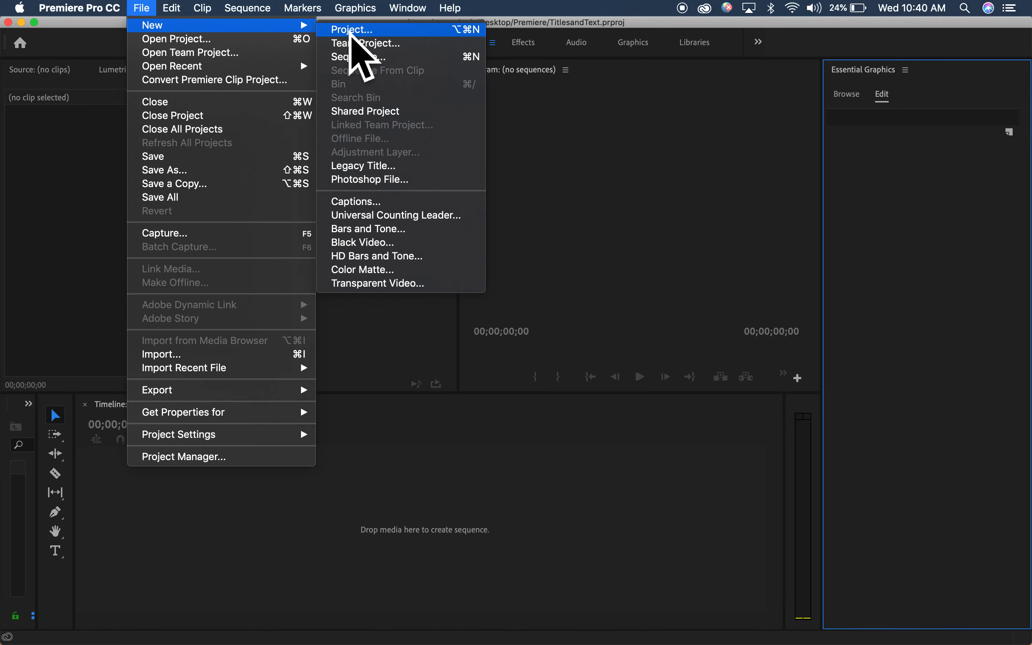
click(368, 62)
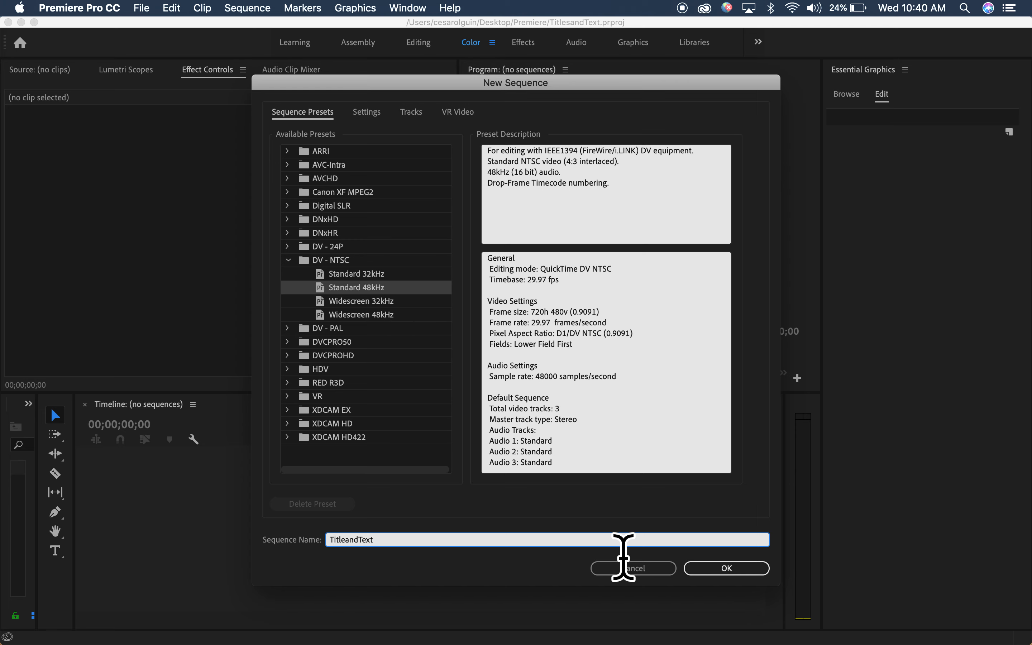
click(730, 569)
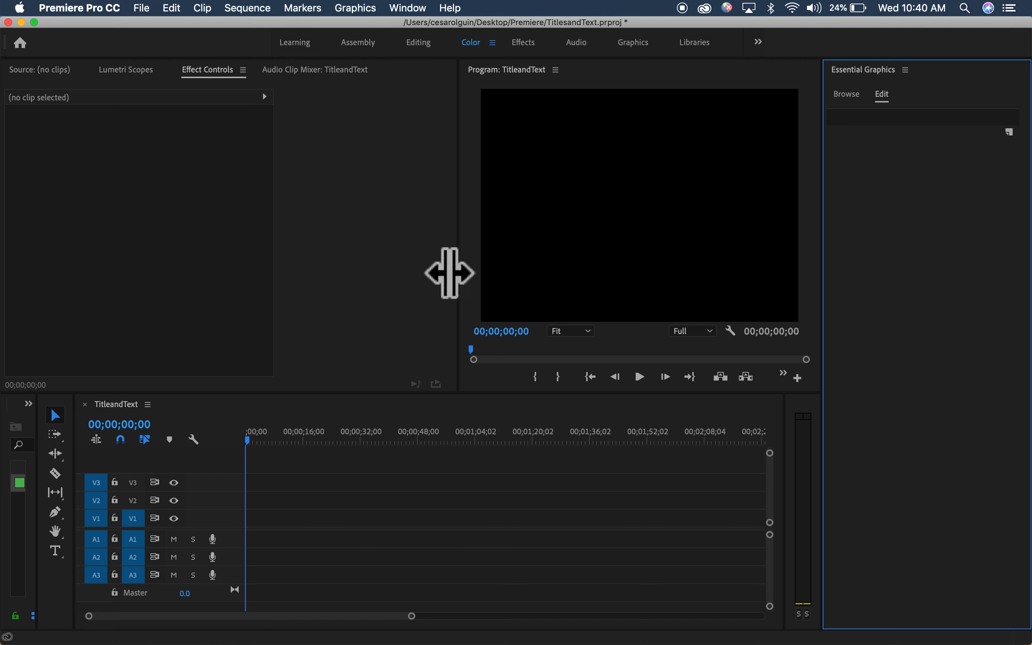
Add a text layer reading "EDITING TEXT" in the program frame with the Type tool
click(63, 561)
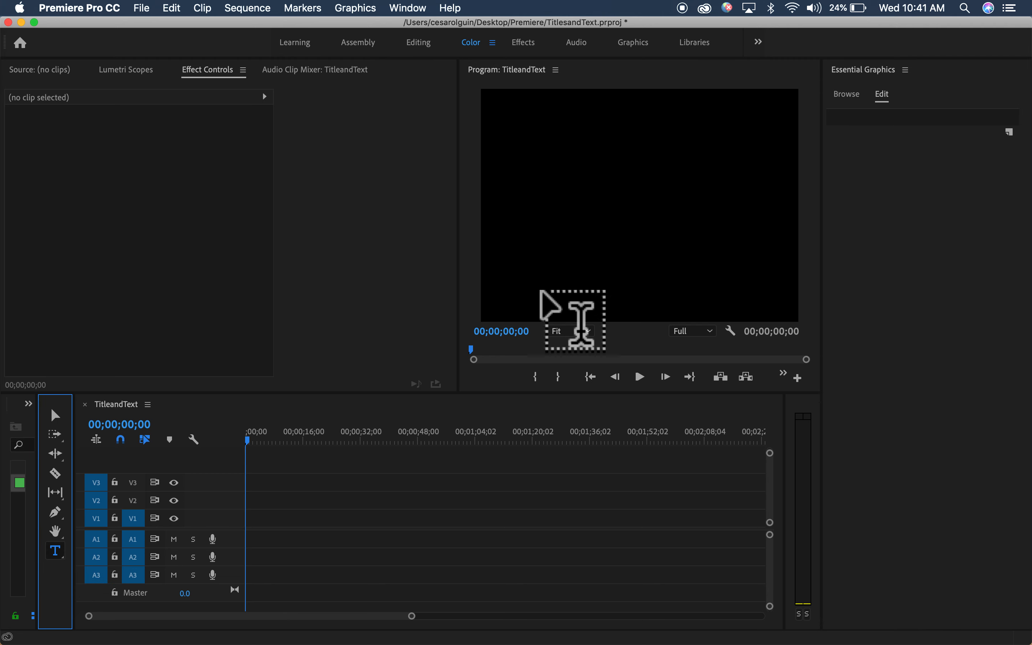
click(545, 211)
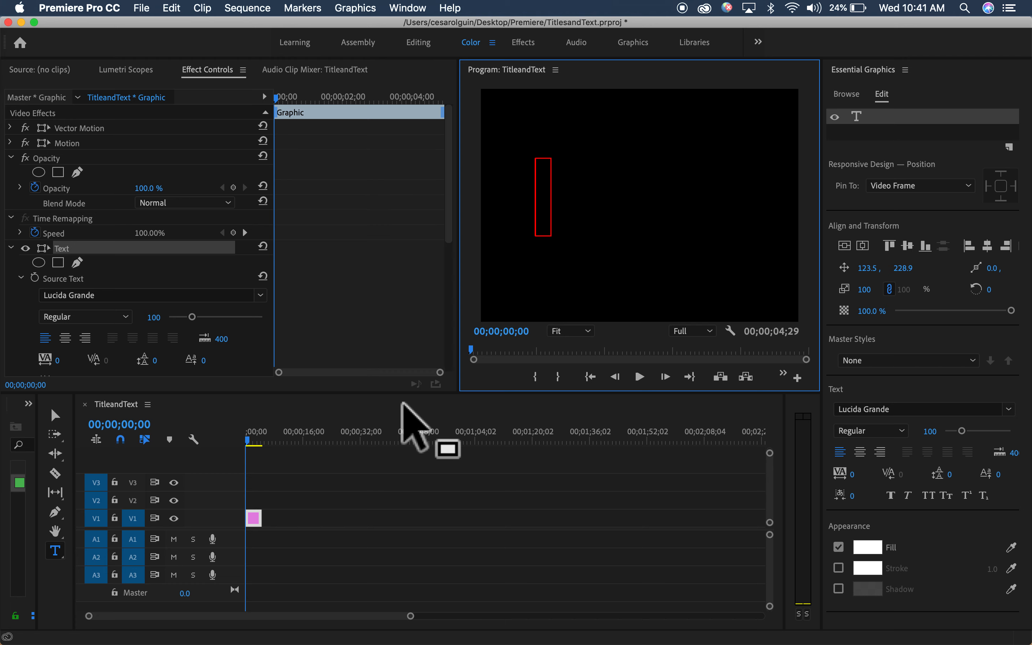
text(EDITING TEXT)
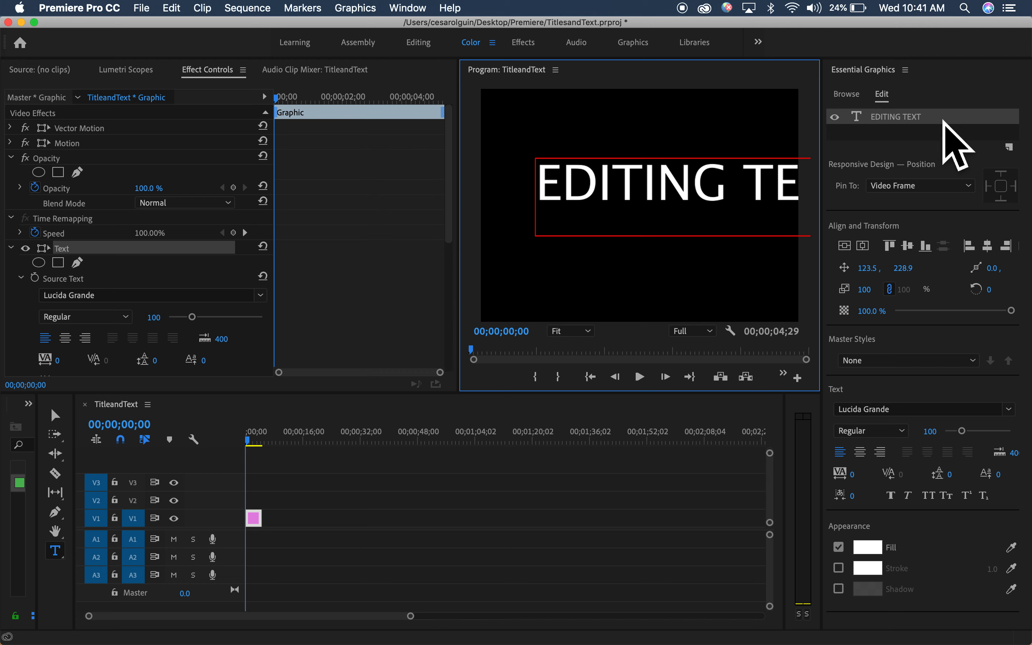
Center the EDITING TEXT layer vertically and horizontally in the frame
click(961, 96)
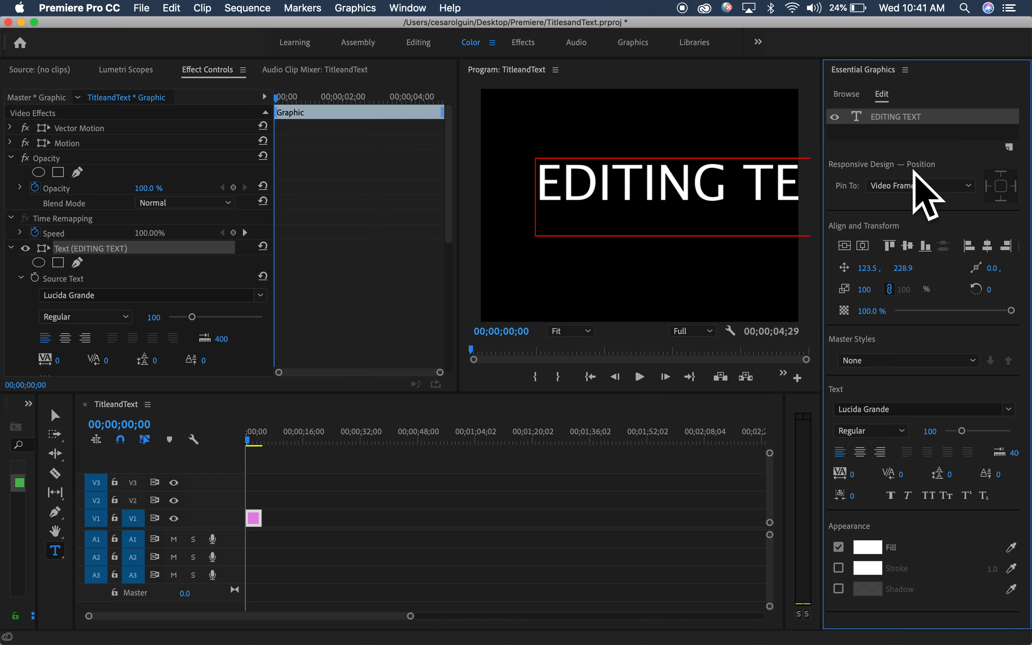
click(862, 245)
click(847, 247)
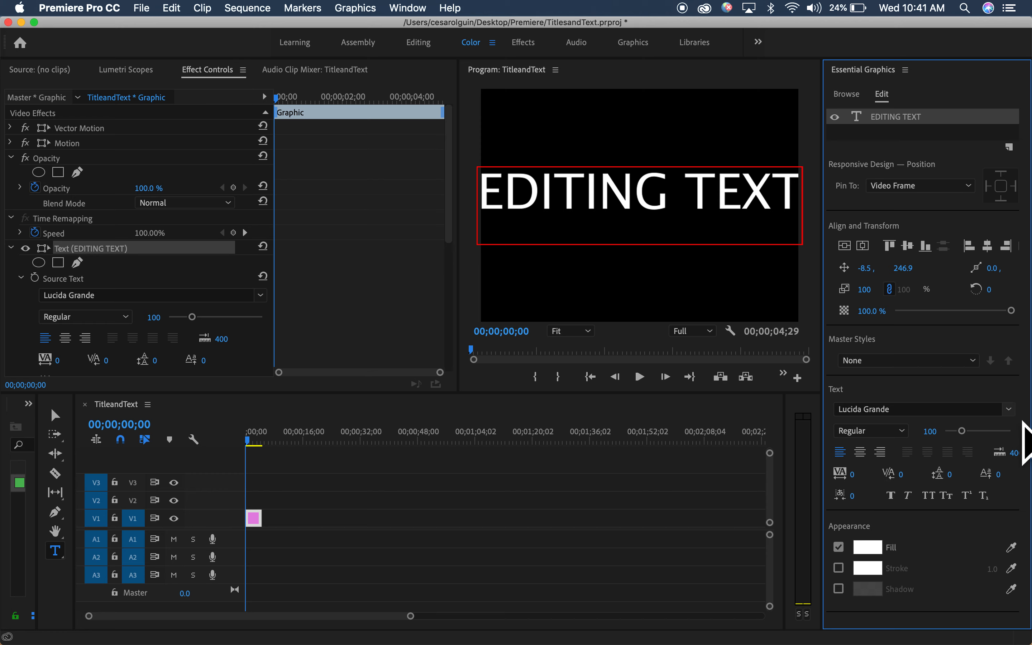
Try to switch the title layer's font to FightThis without selecting its characters
click(1009, 408)
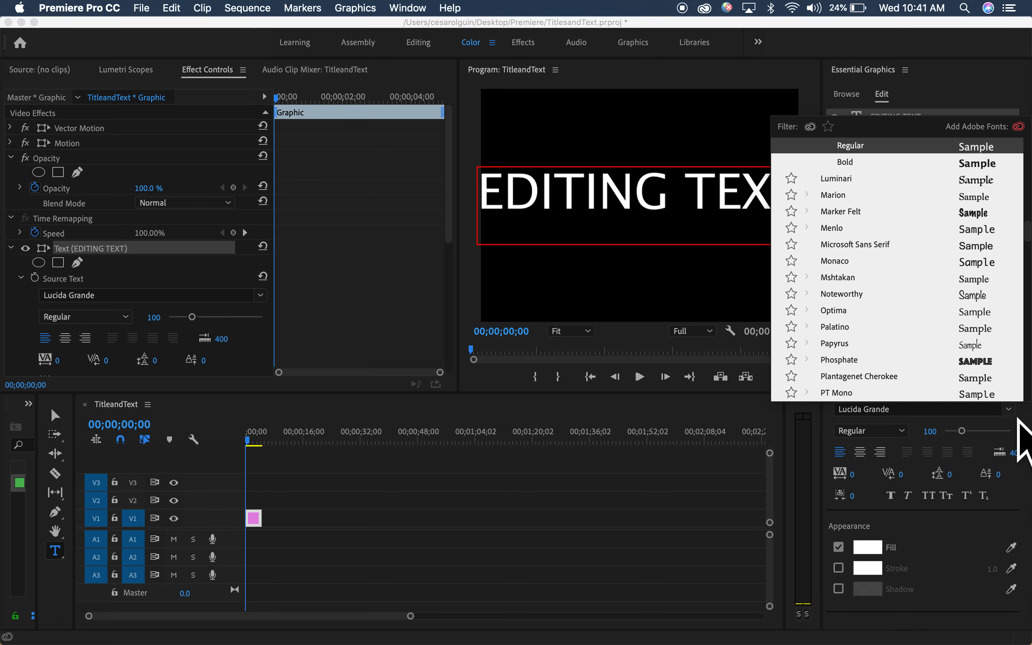
scroll(882, 350, down, 5)
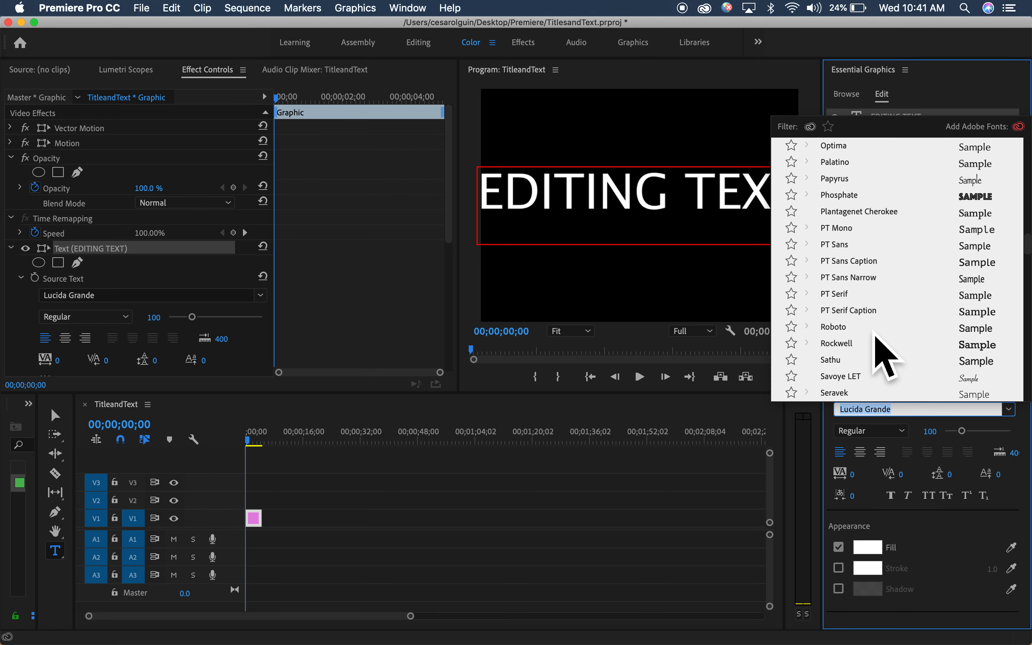
scroll(883, 354, up, 10)
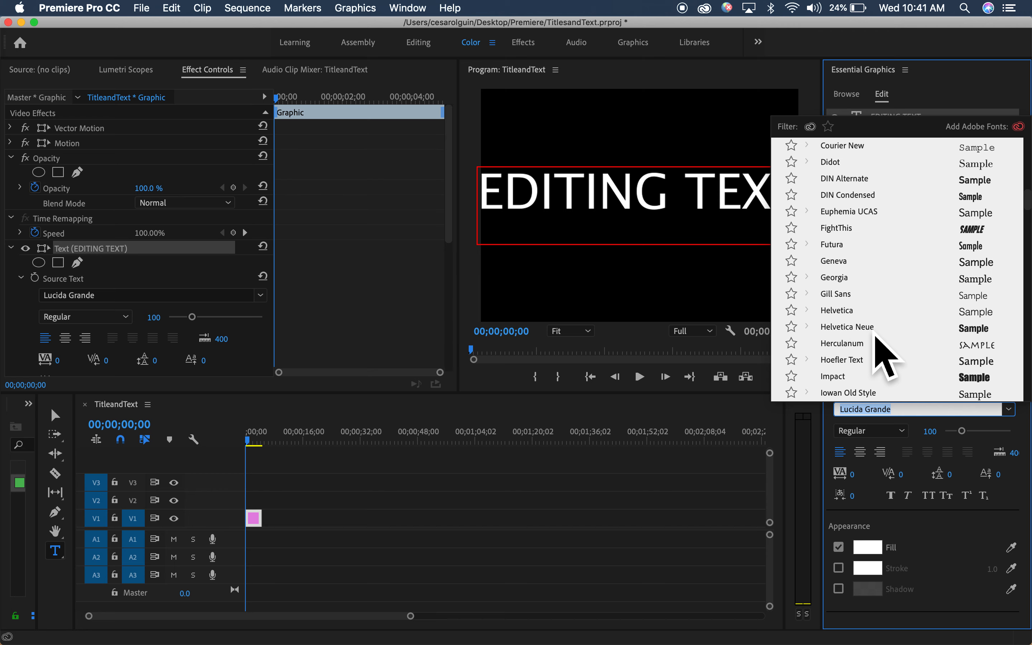
click(847, 229)
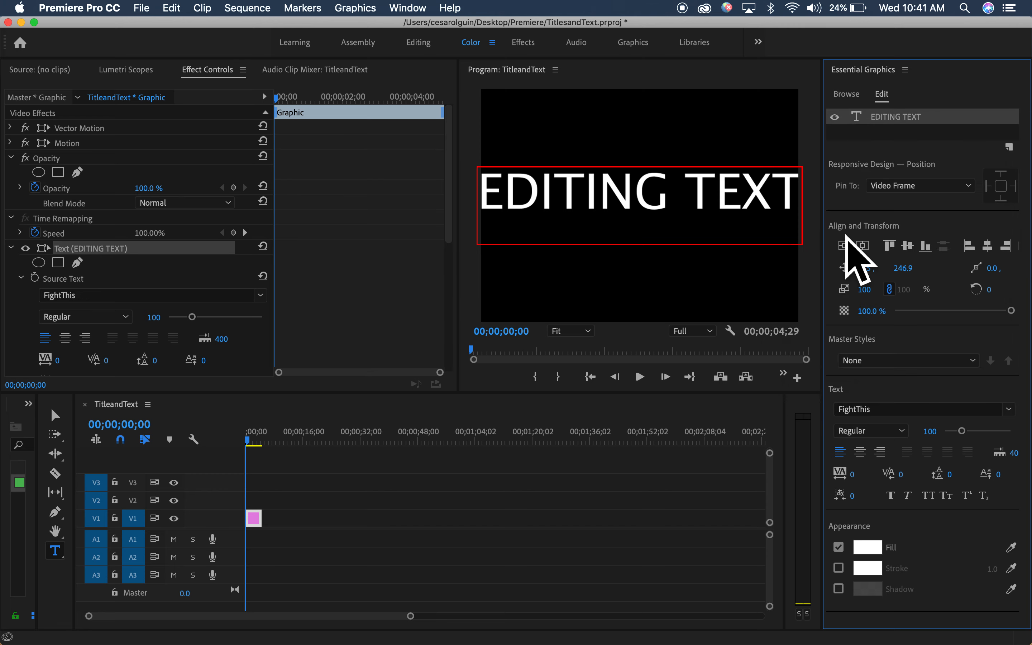
Select all characters of the title in the frame and set their font to FightThis
triple_click(681, 224)
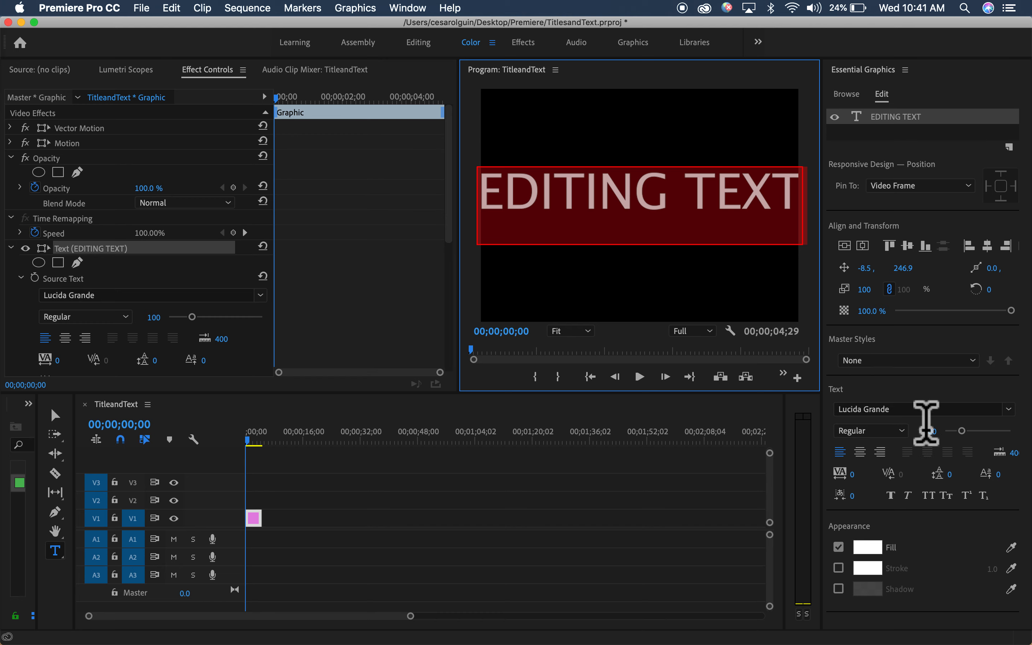
click(1008, 409)
scroll(880, 318, up, 10)
scroll(881, 317, down, 8)
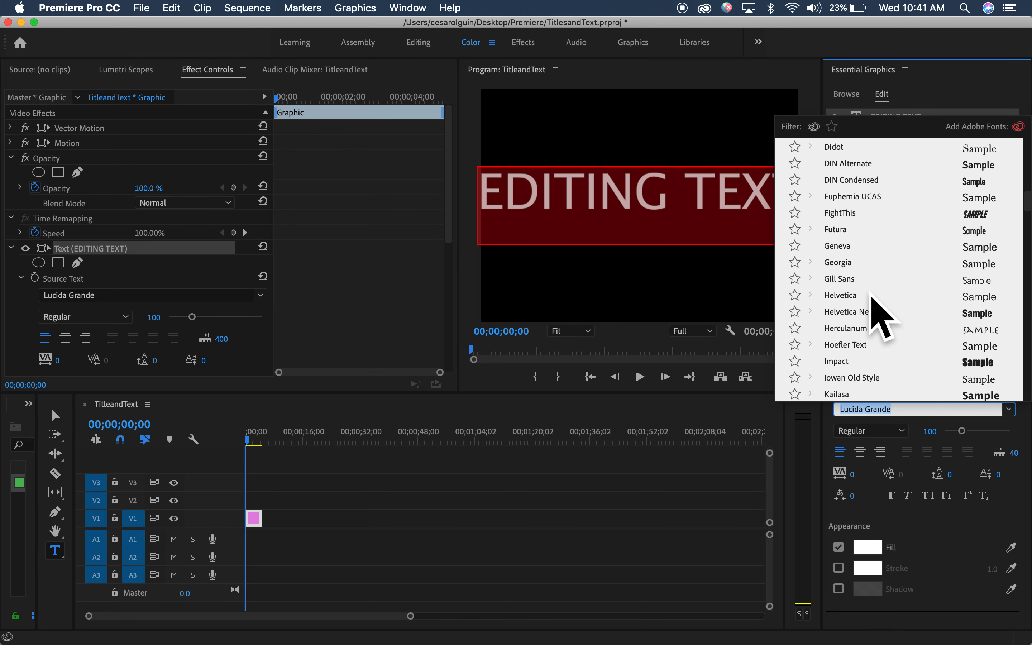
scroll(872, 295, up, 1)
click(848, 246)
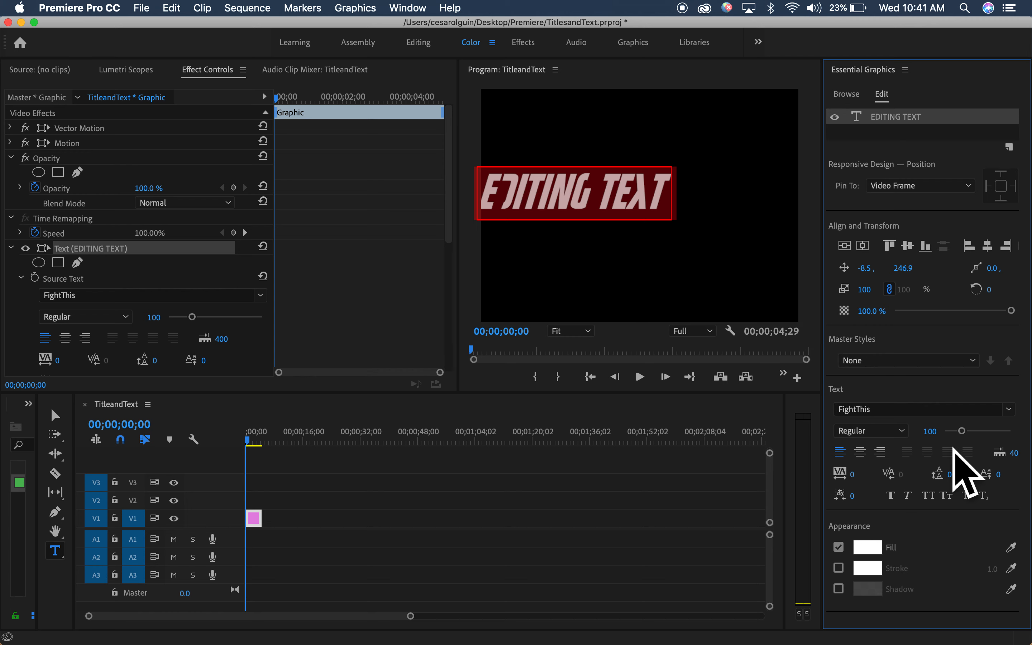
Set the title's font size to 70 and tracking to 440, and recenter it in the frame
drag(961, 431, 955, 430)
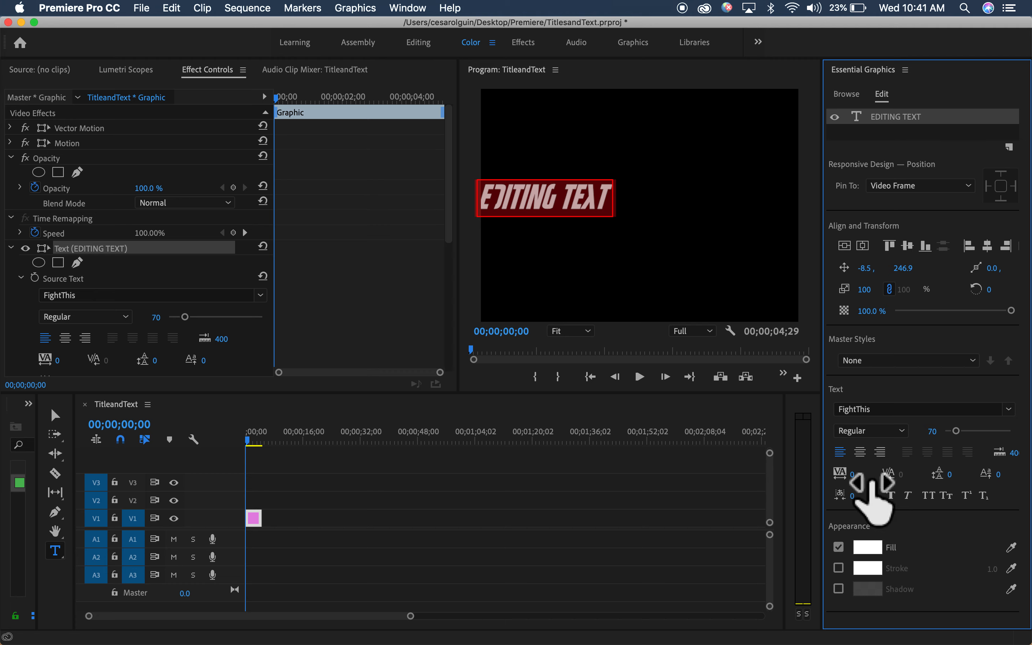
mouse_move(870, 481)
mouse_down()
mouse_move(1031, 481)
mouse_move(881, 482)
mouse_up()
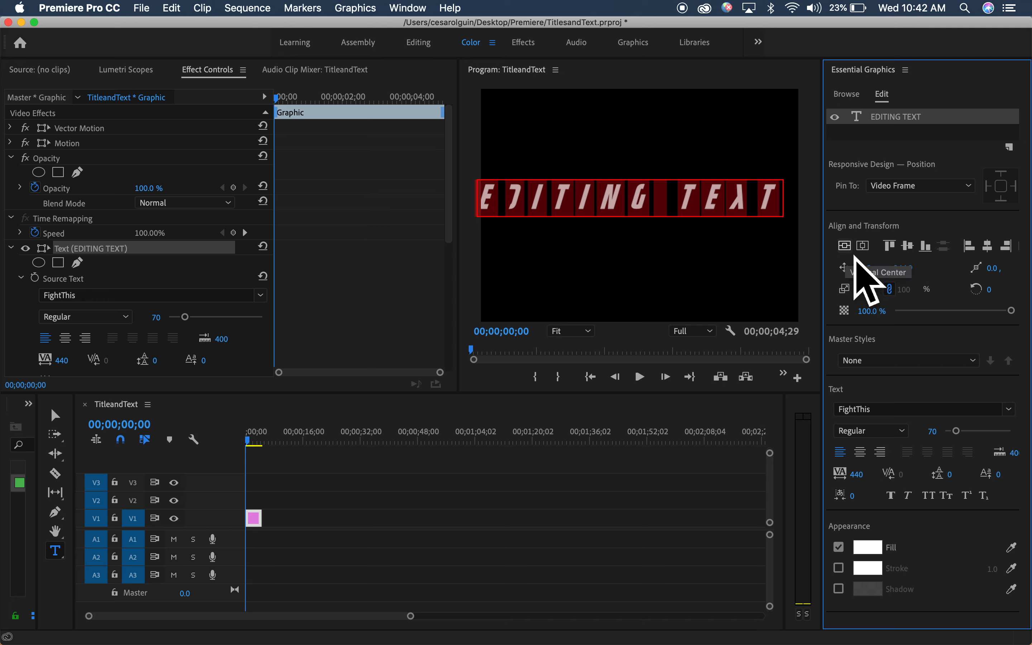
click(847, 247)
click(864, 247)
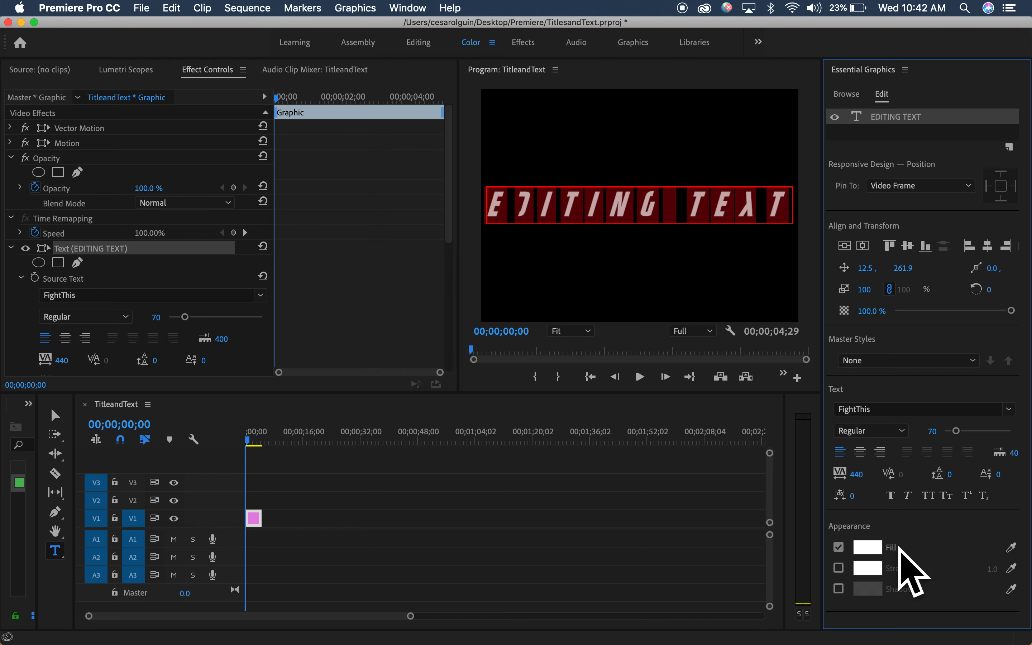
Change the title's fill color to red, FA0303
click(872, 550)
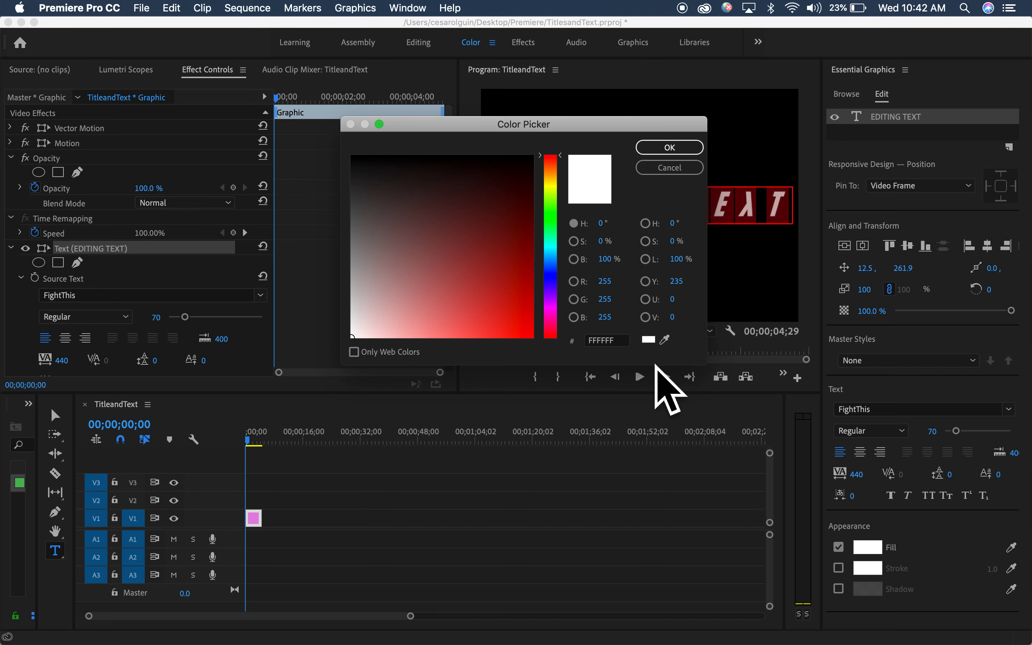
click(529, 334)
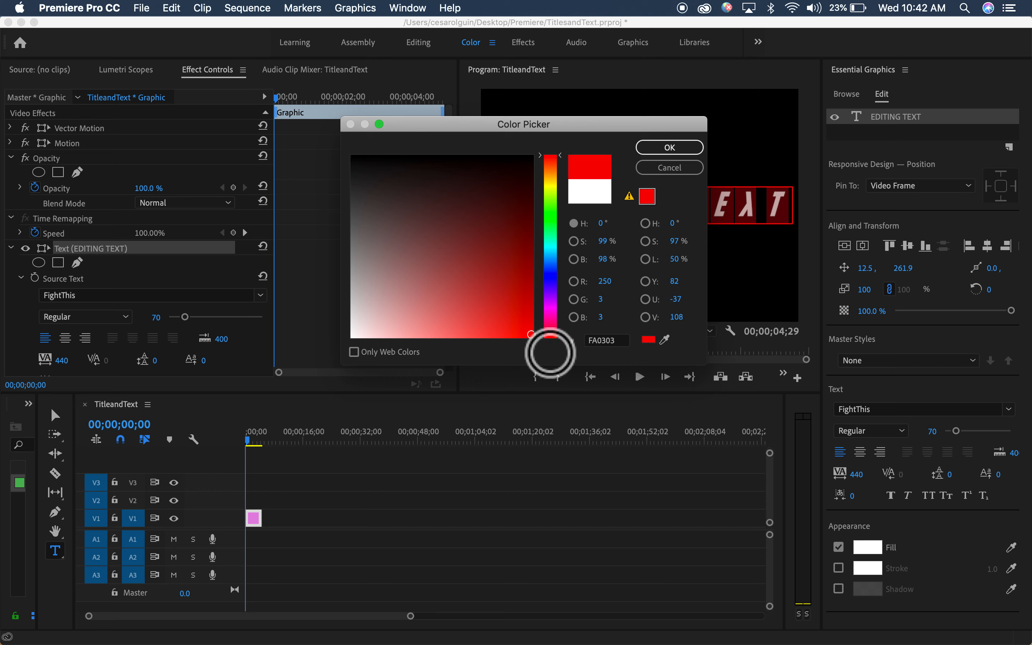
click(670, 150)
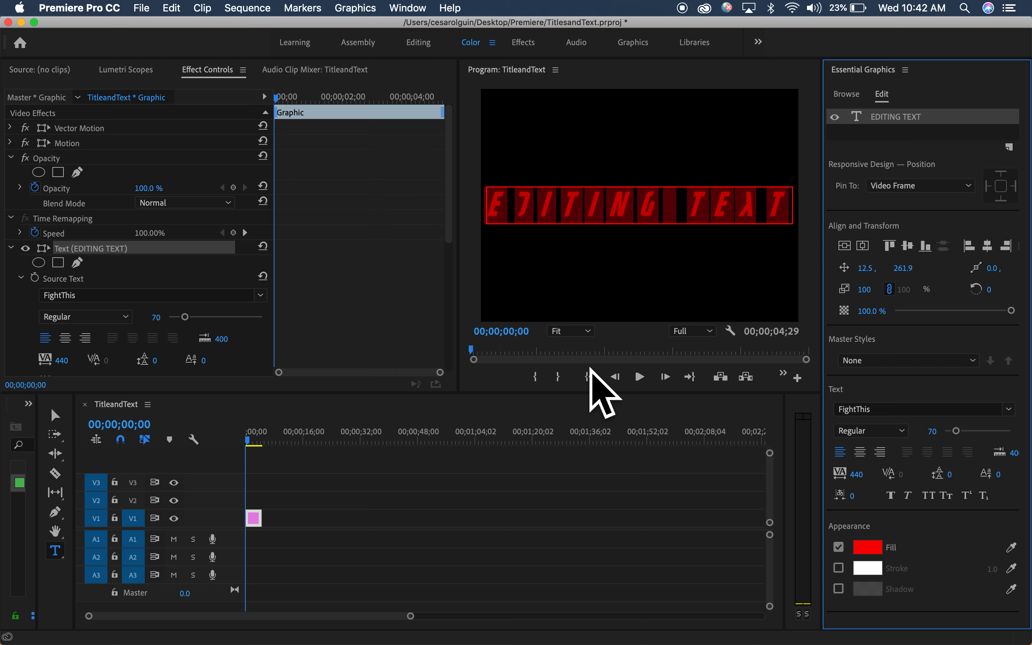
Extend the end of the EDITING TEXT clip on track V1 to about 6 seconds and select the clip
click(65, 425)
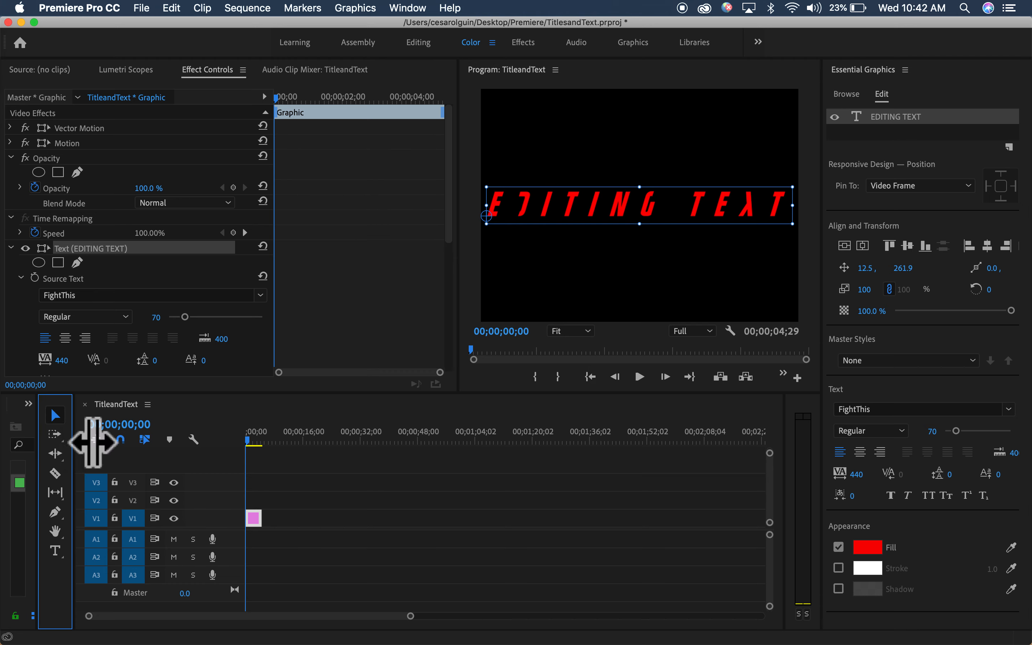
click(368, 418)
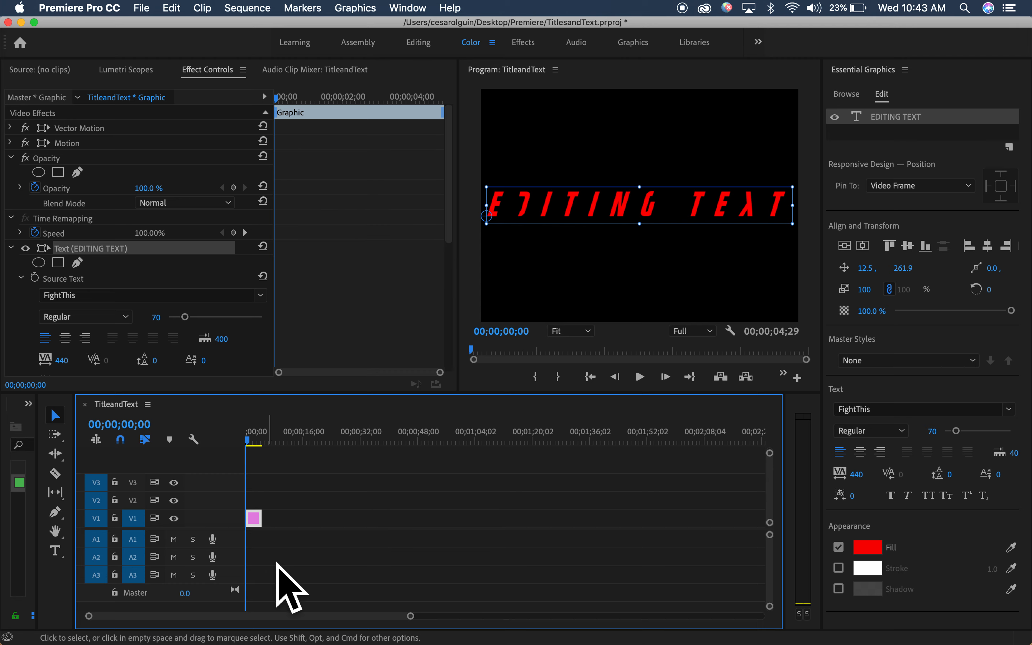
key(equal)
key(equal)
key(equal)
key(equal)
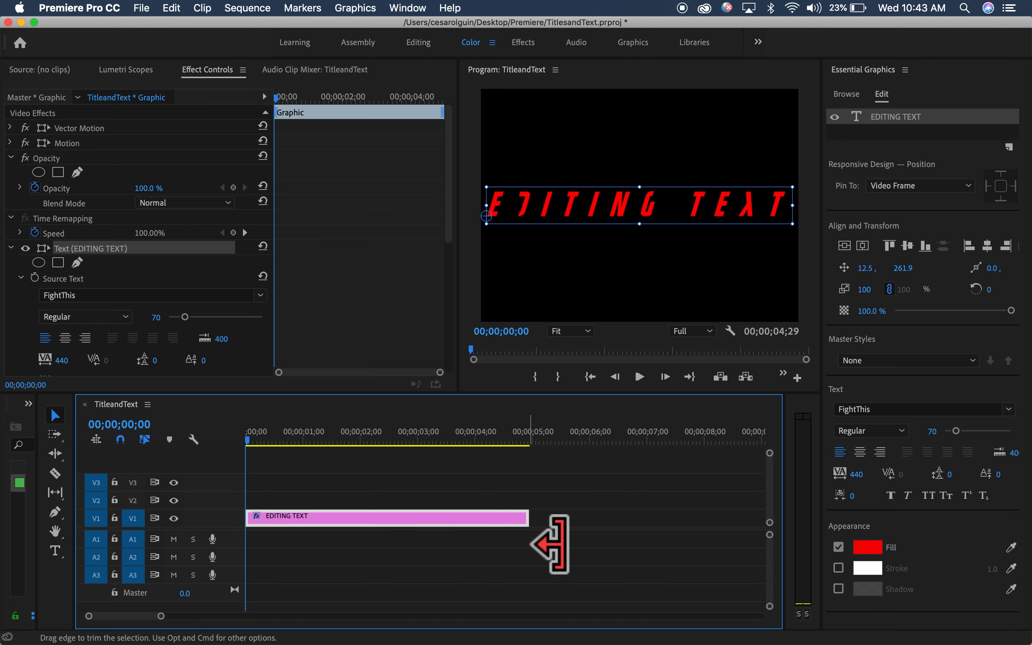
click(529, 518)
drag(529, 518, 589, 518)
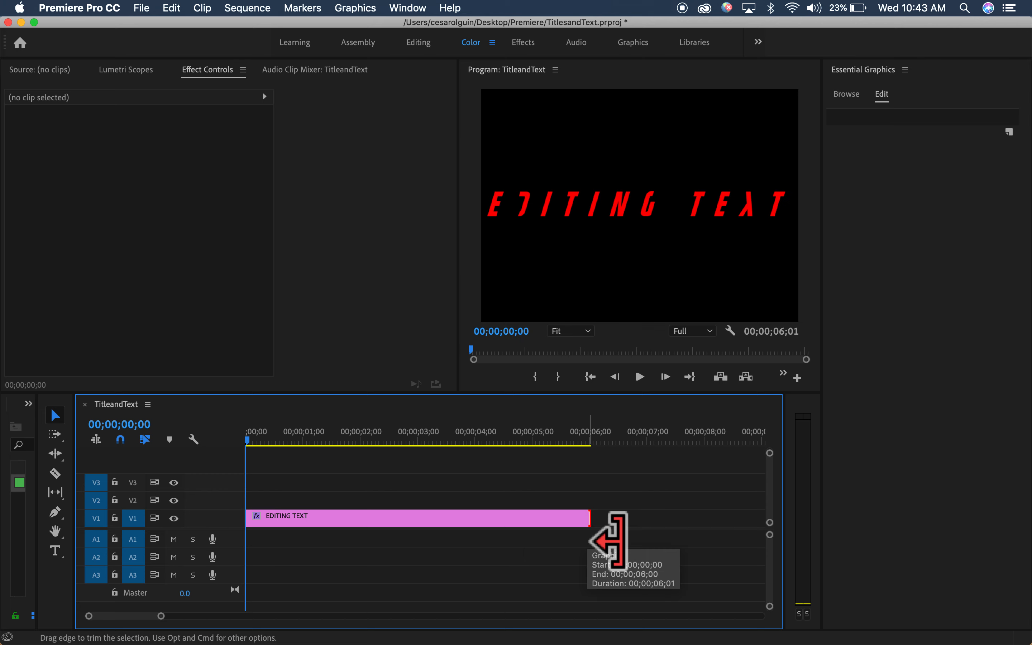
click(563, 527)
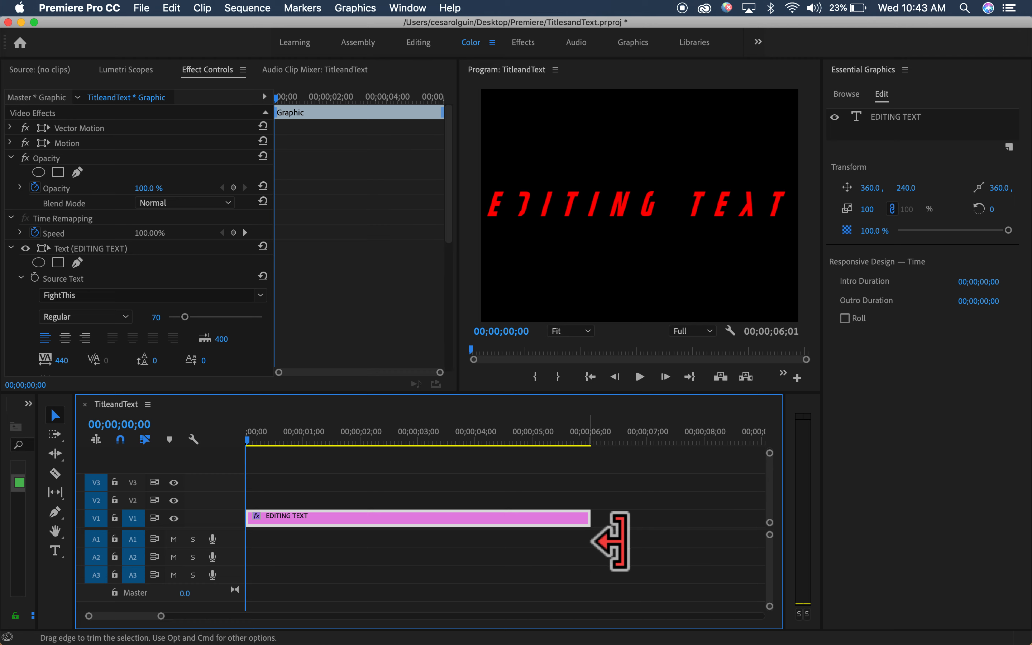
Trim the EDITING TEXT clip to end at 00;00;06;00 and add a 0% opacity keyframe at the clip's start
drag(591, 518, 589, 519)
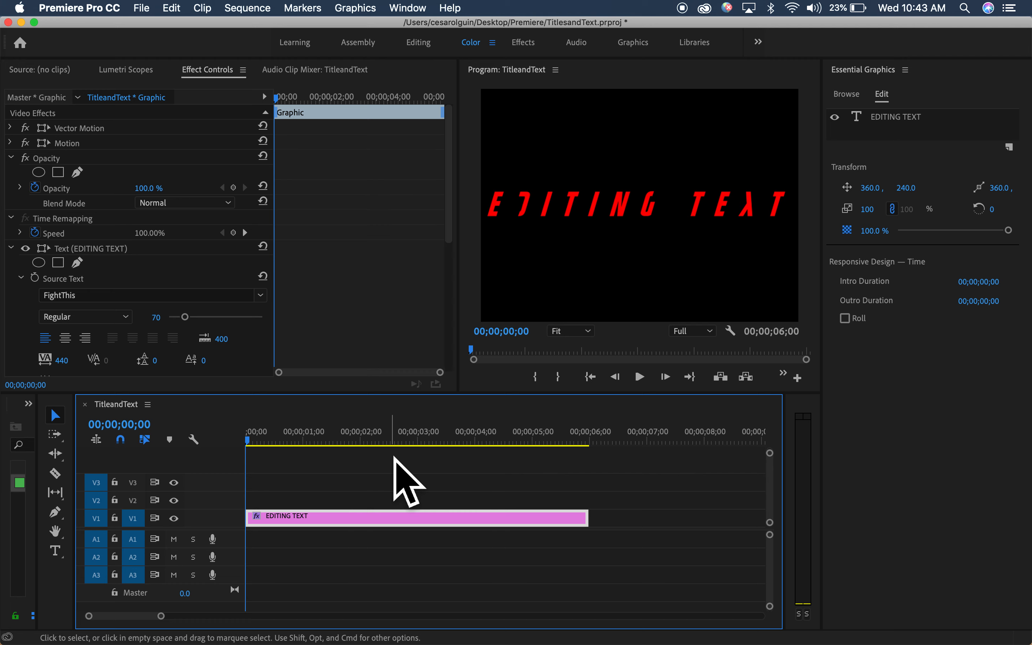
mouse_move(256, 450)
mouse_down()
mouse_move(345, 454)
mouse_move(279, 450)
mouse_move(336, 446)
mouse_move(242, 452)
mouse_up()
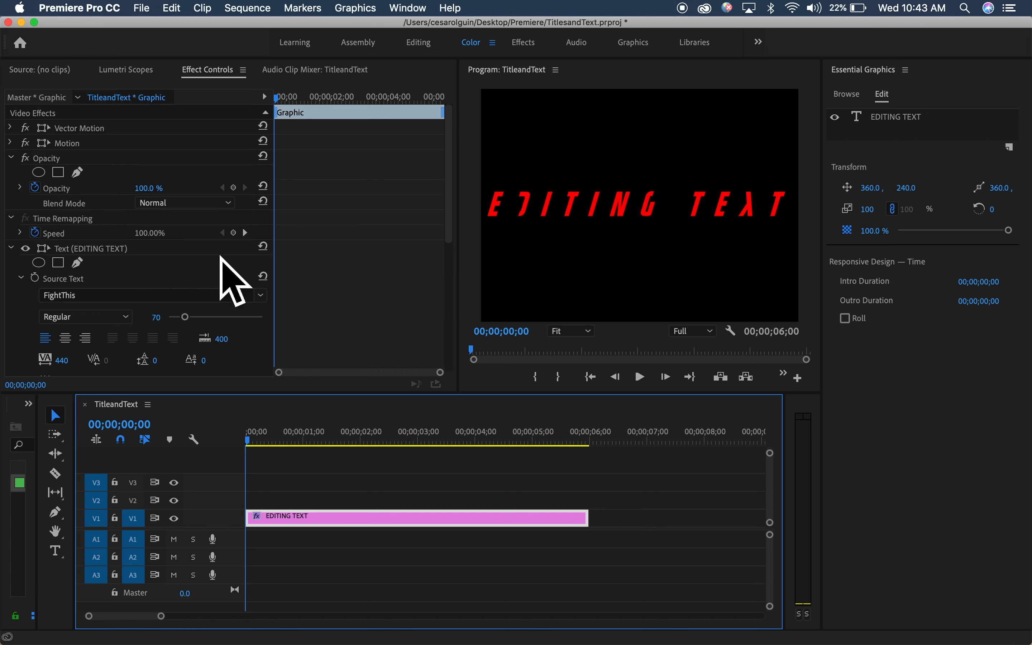
click(241, 199)
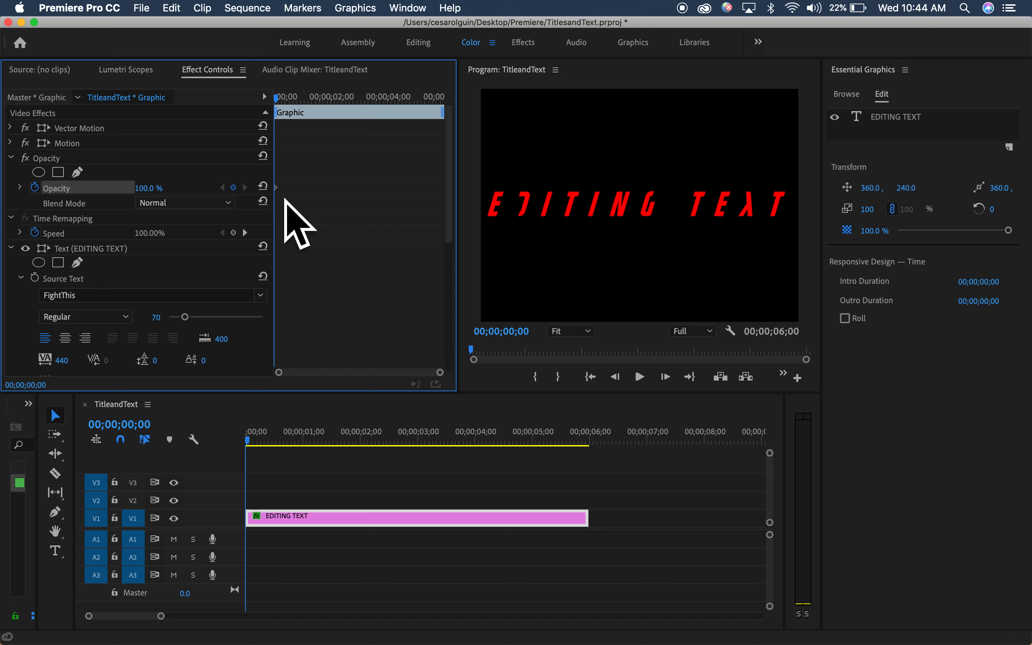
click(164, 190)
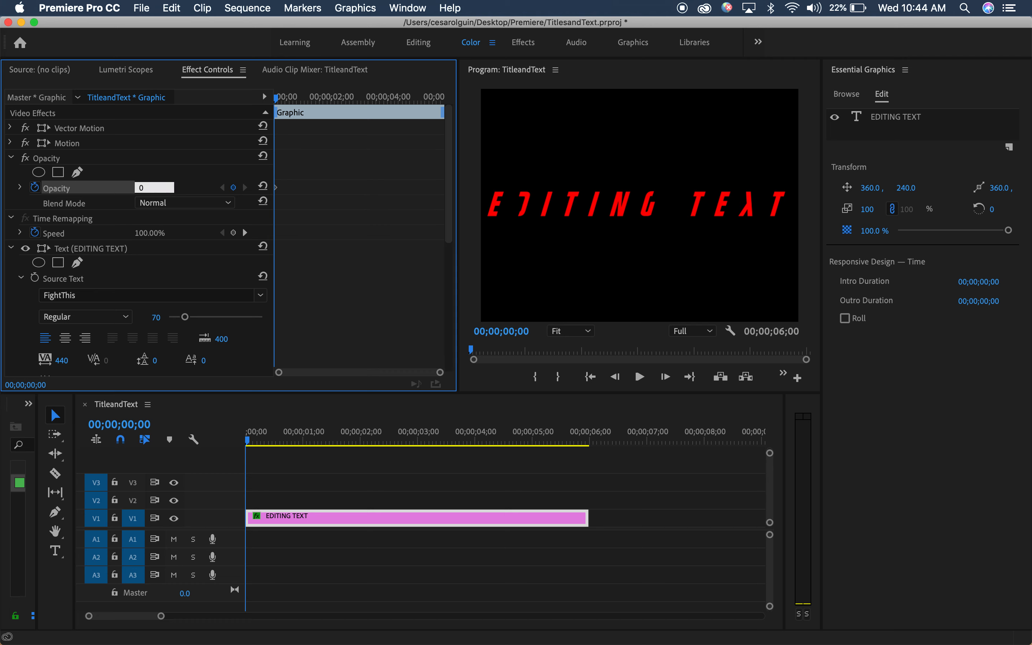
key(Return)
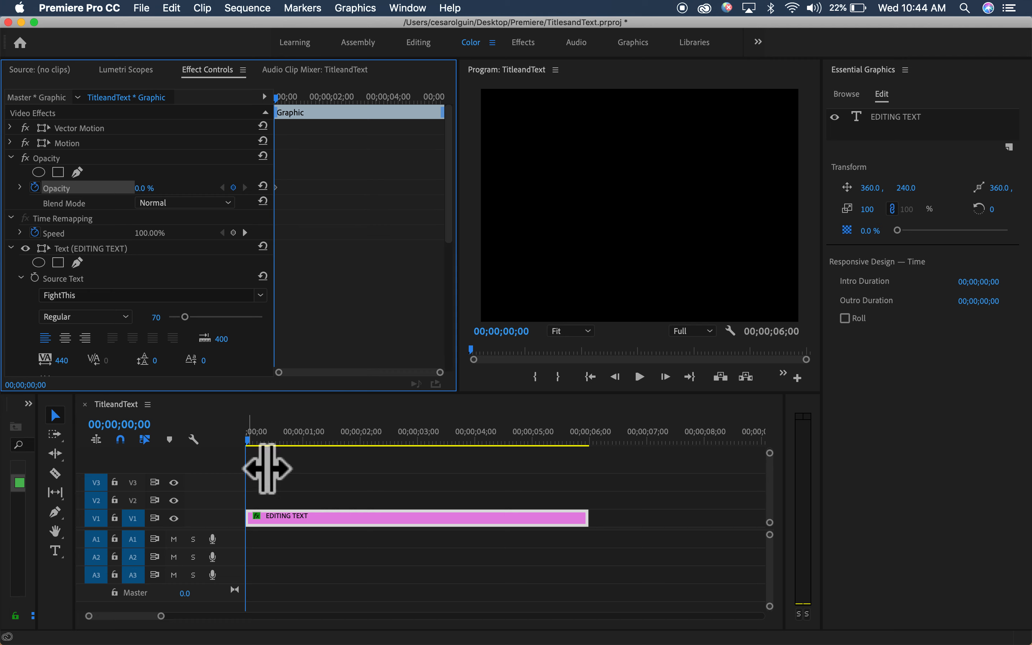
Add a 100% opacity keyframe to the title at 00;00;03;00 and play the fade-in from the start of the sequence
click(259, 448)
drag(260, 448, 426, 448)
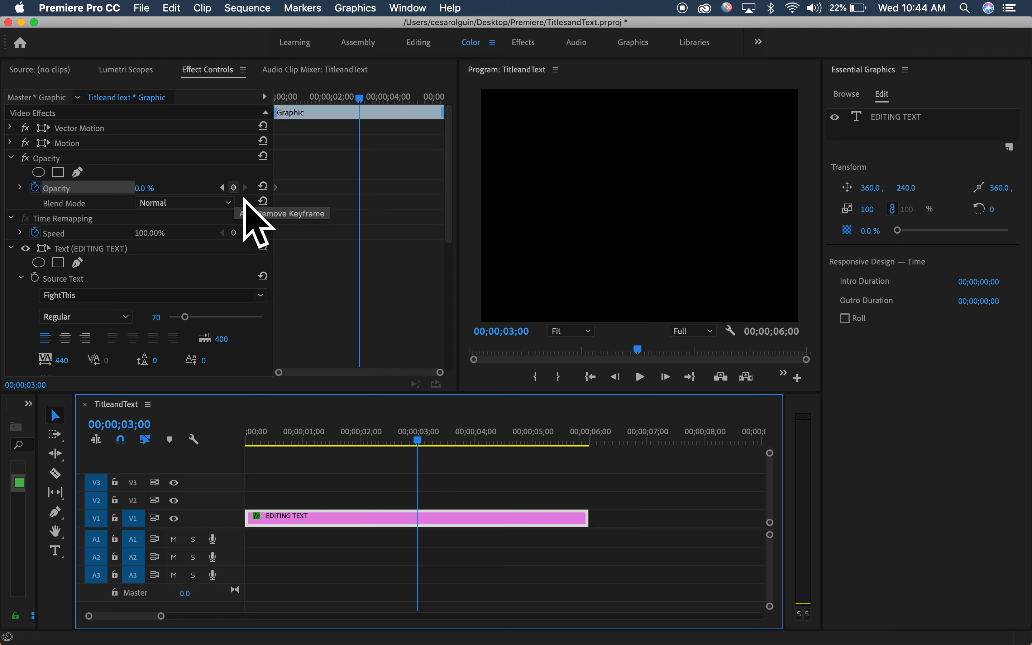
click(233, 187)
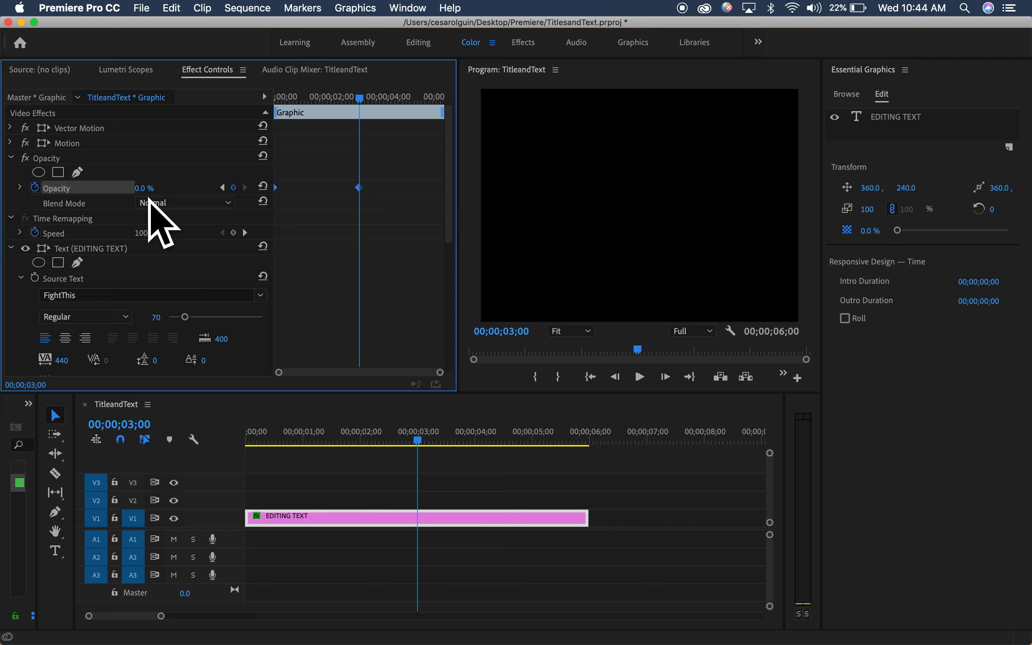
click(148, 189)
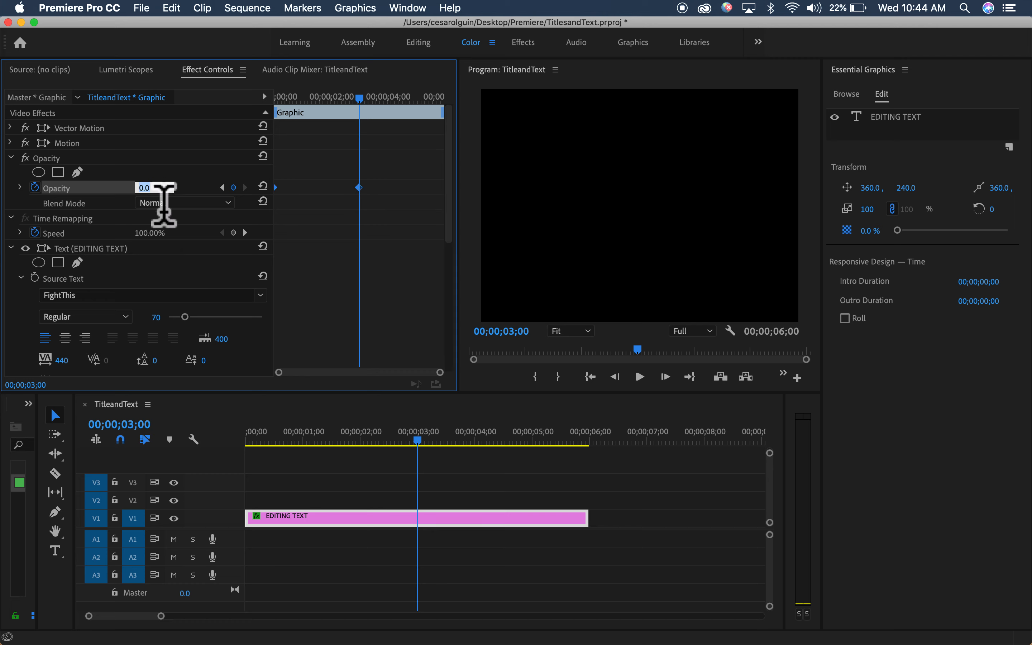
text(100)
key(Return)
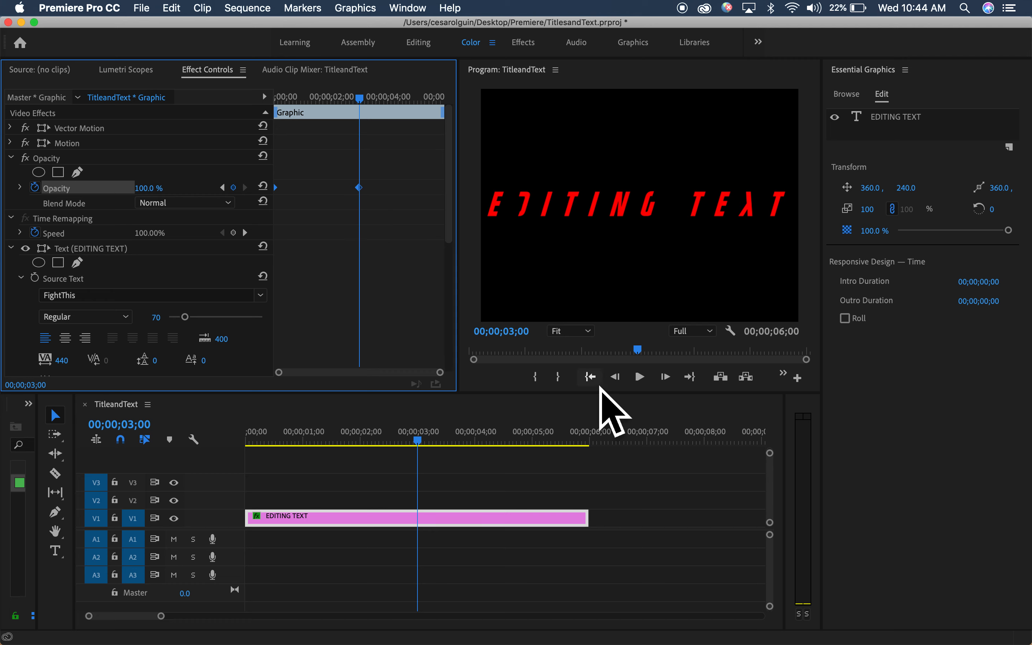
click(596, 382)
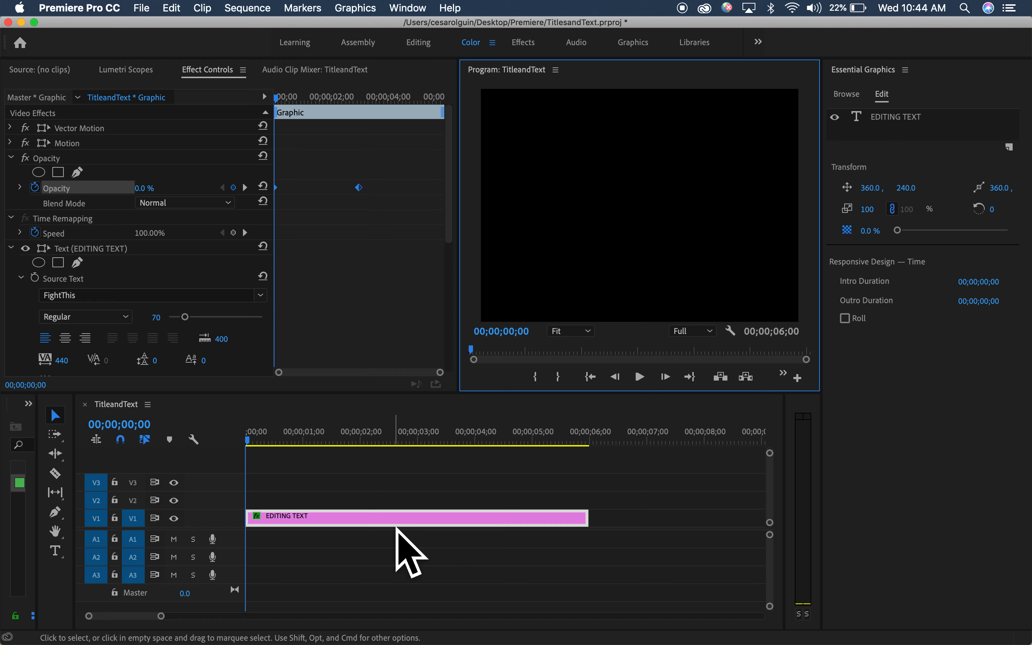
click(651, 388)
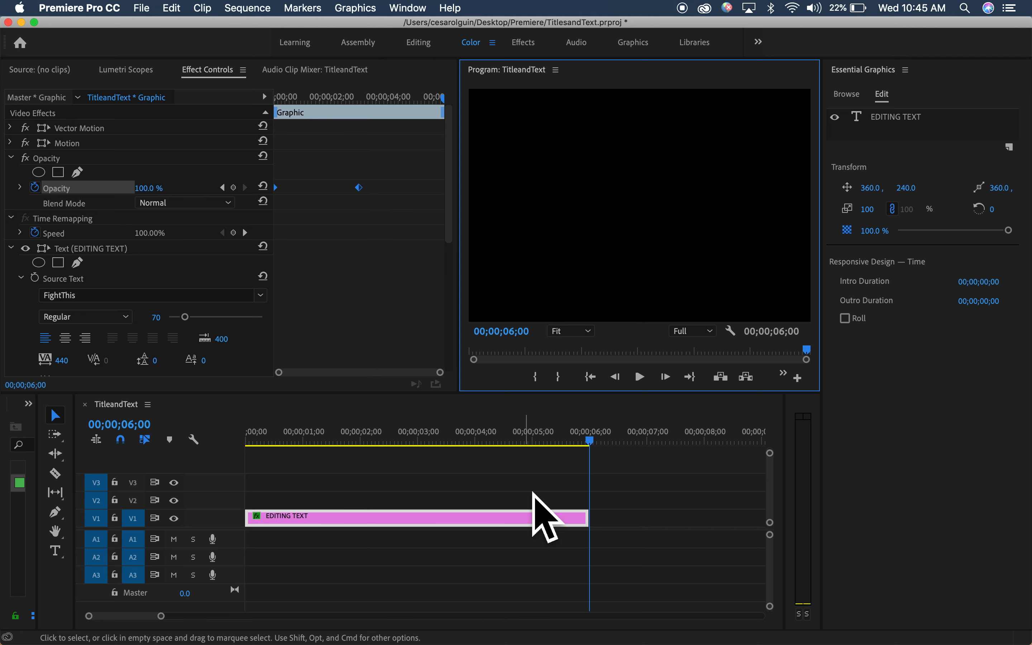
Add an opacity keyframe at 00;00;04;00 on the title clip to hold it at 100%
drag(589, 442, 482, 464)
key(Right)
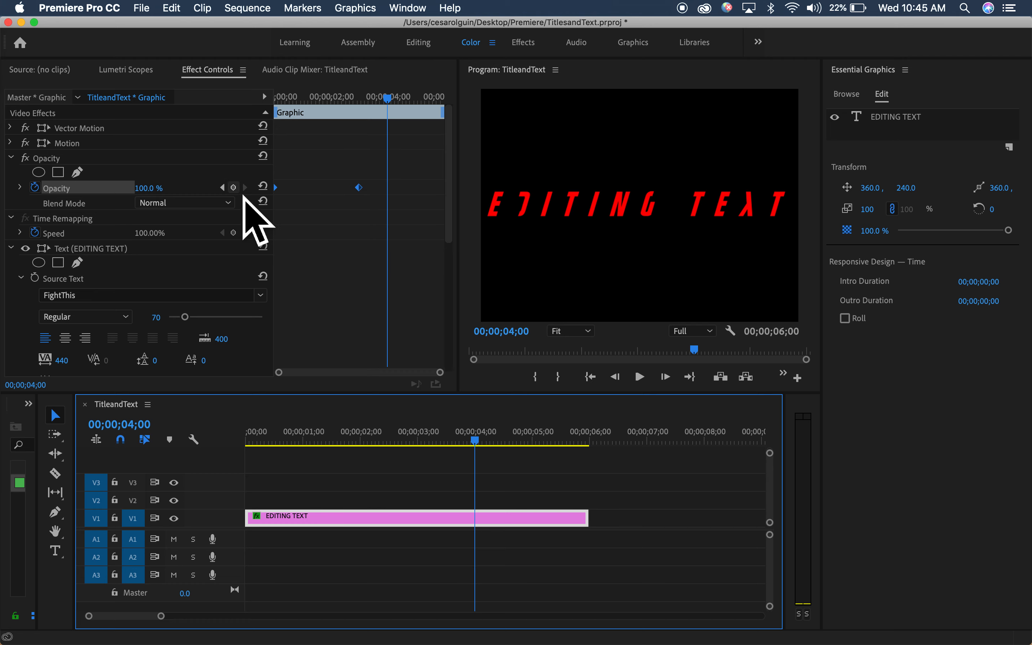
click(234, 188)
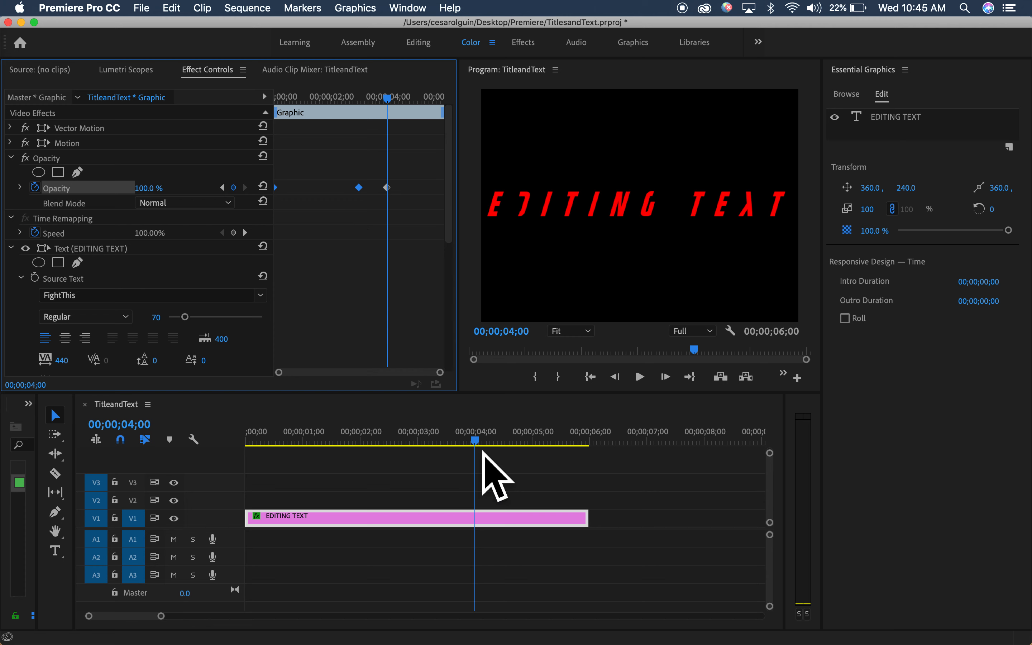
Add a 0% opacity keyframe at 00;00;06;00 to fade the title out, and play the sequence from the start
drag(493, 466, 597, 452)
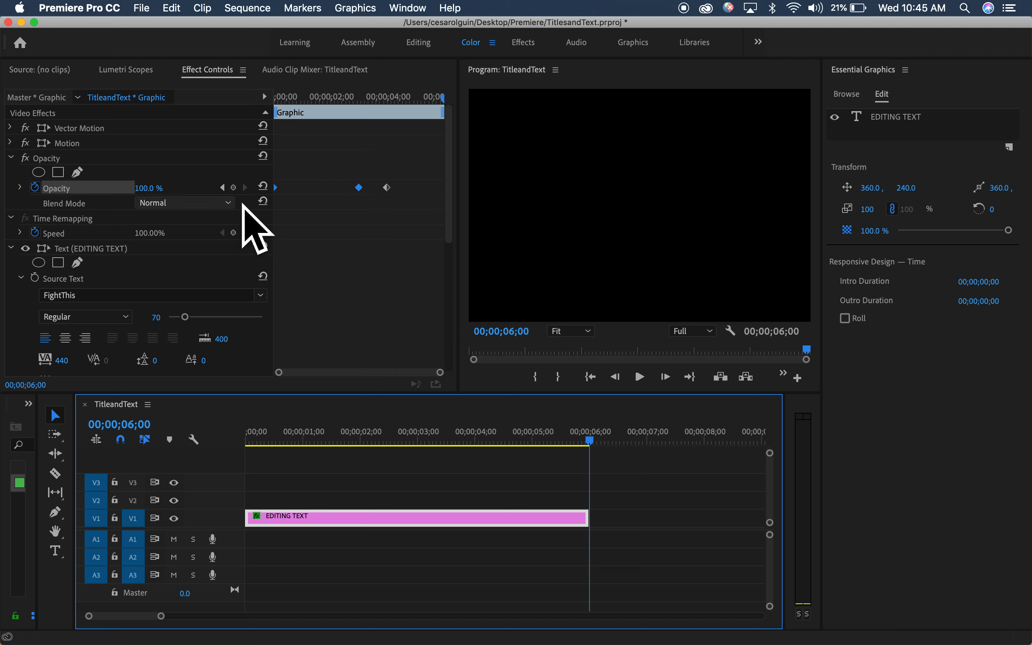
click(242, 199)
click(153, 188)
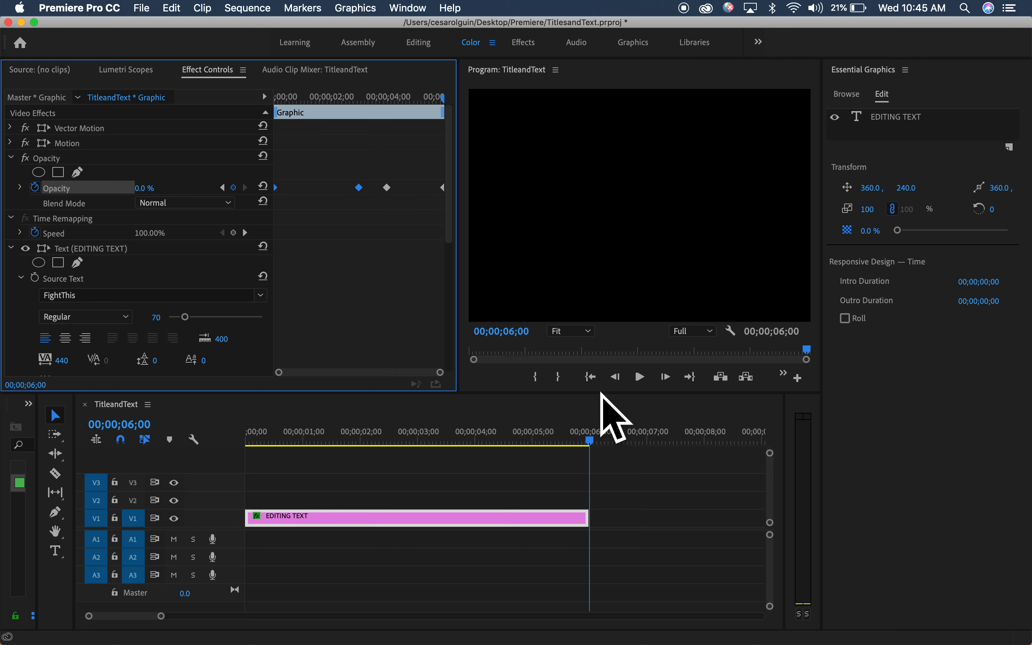
click(593, 379)
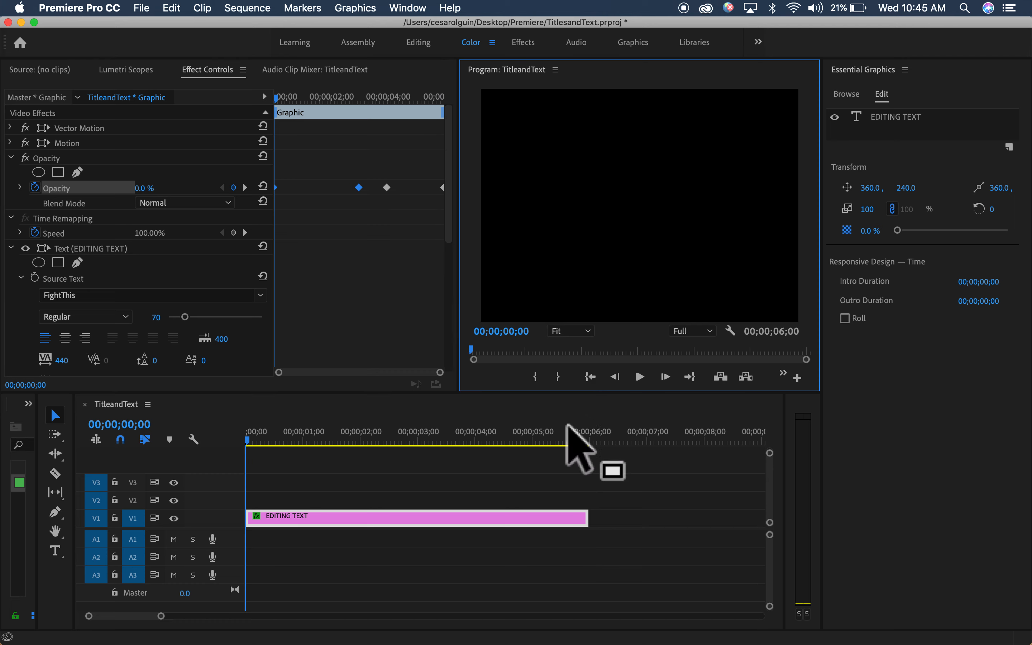
click(645, 382)
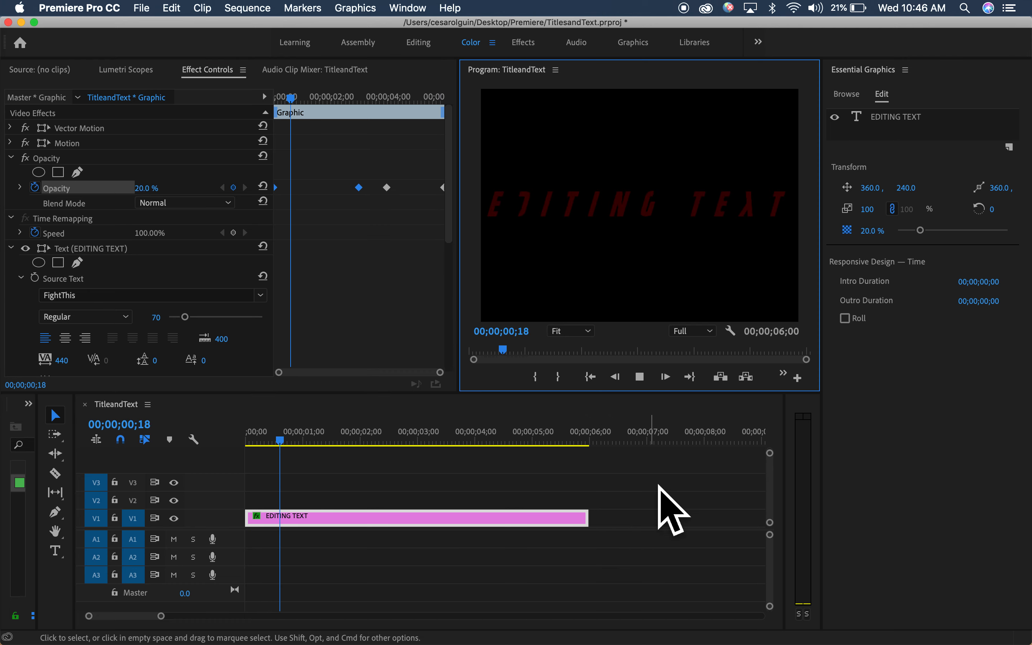